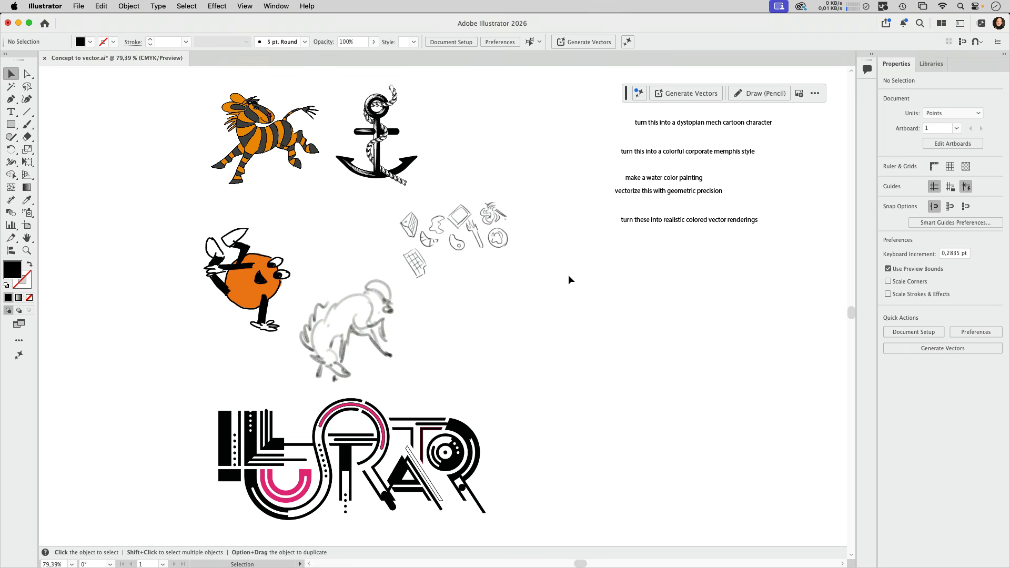
Step: Select the food sketches group and look through the generative commands offered for it, including Concept to Vector
click(485, 232)
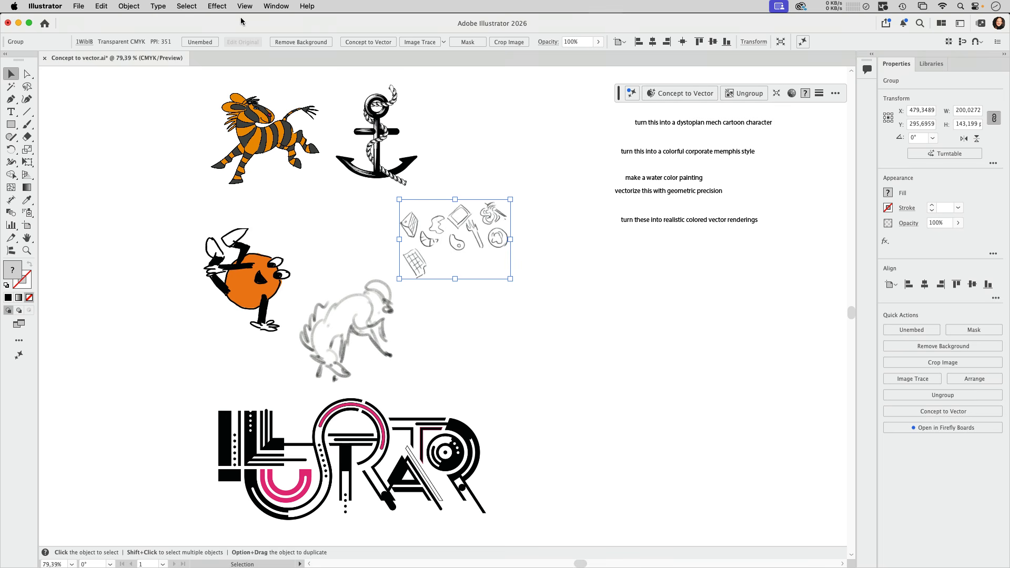
click(134, 8)
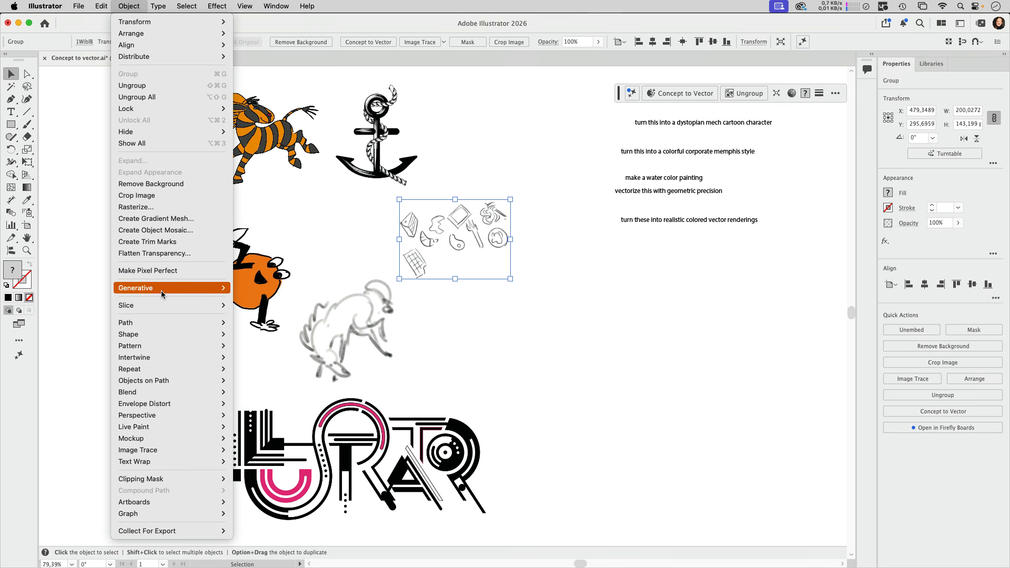
mouse_move(161, 289)
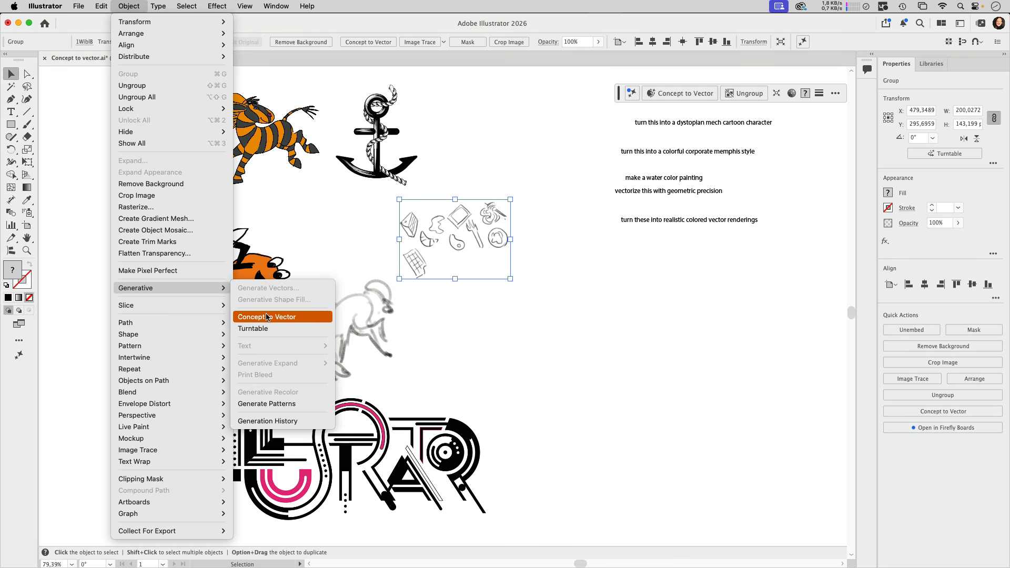
click(87, 292)
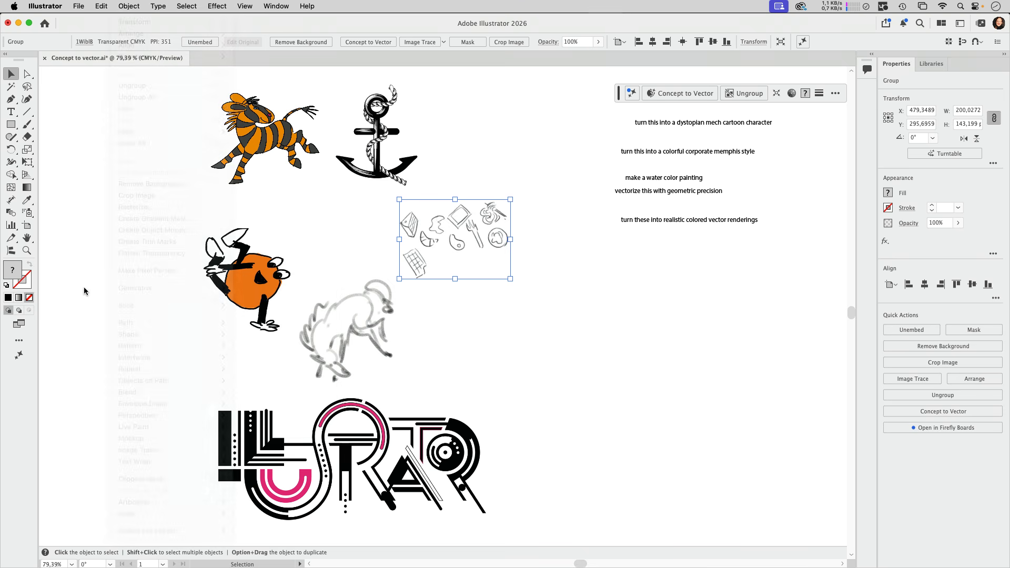
click(22, 358)
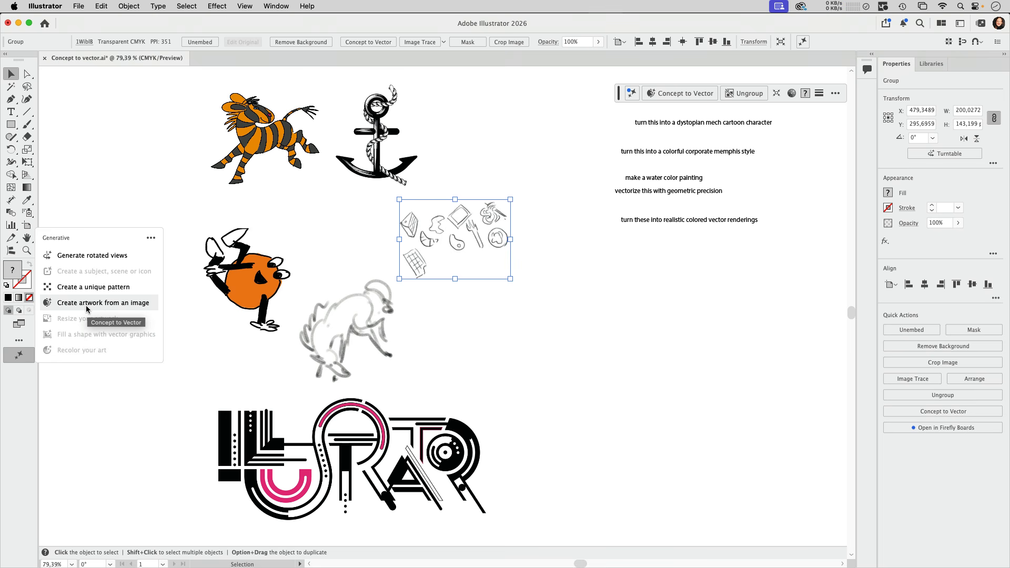
click(506, 143)
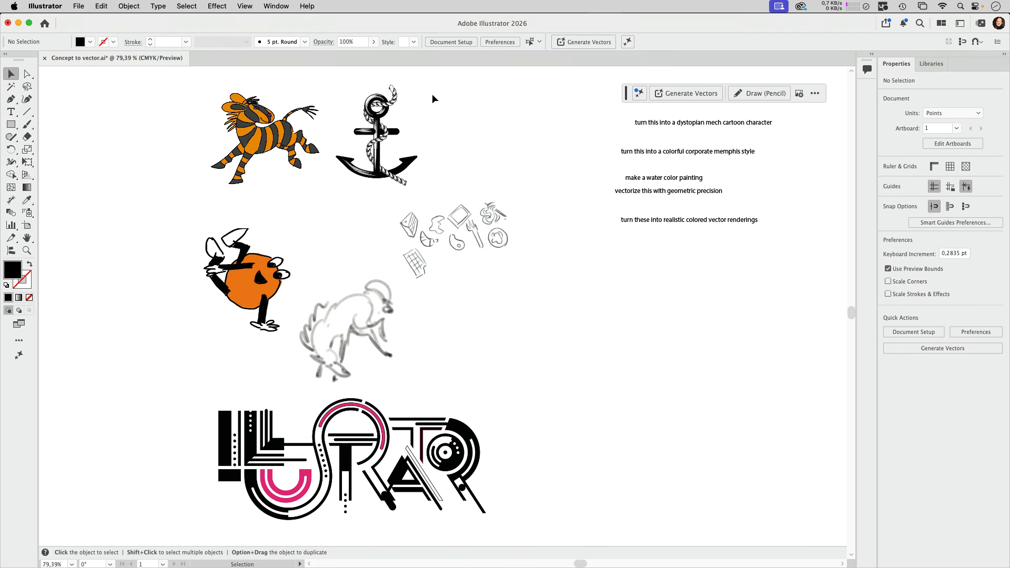
Step: Open the Concept to Vector panel, place it beside the artwork and select the food sketches group
click(276, 6)
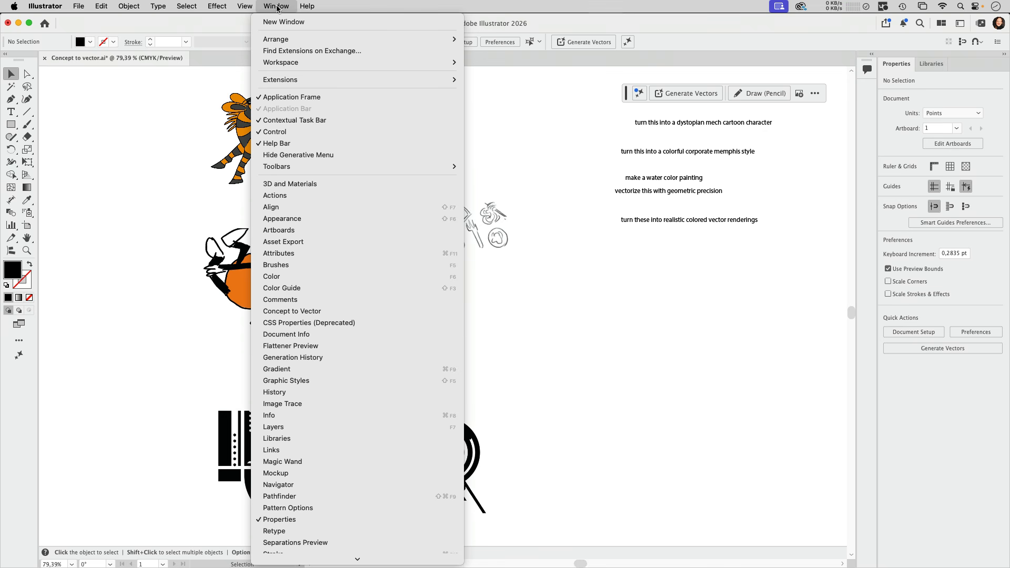
click(292, 311)
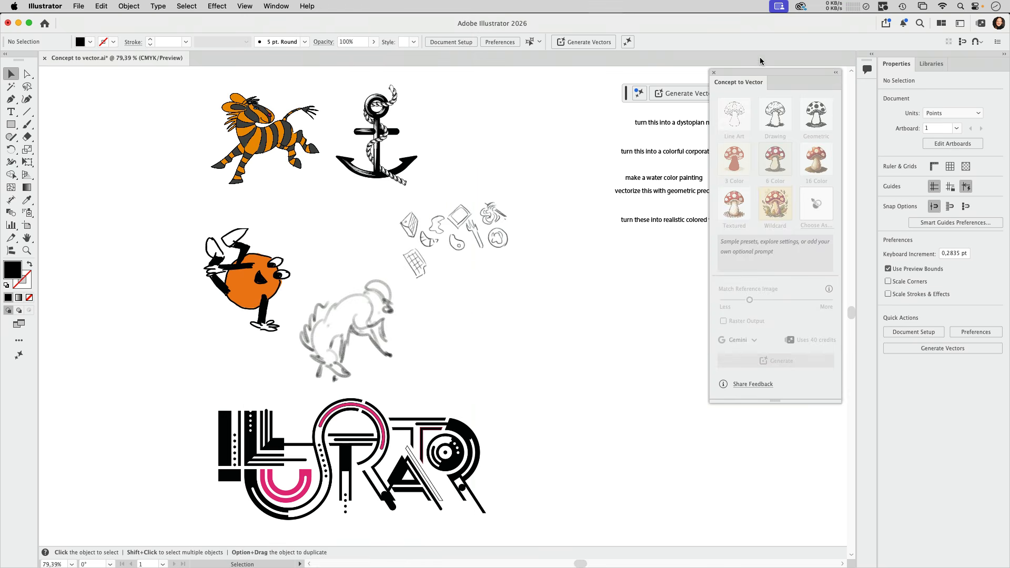
drag(762, 74, 596, 174)
click(491, 207)
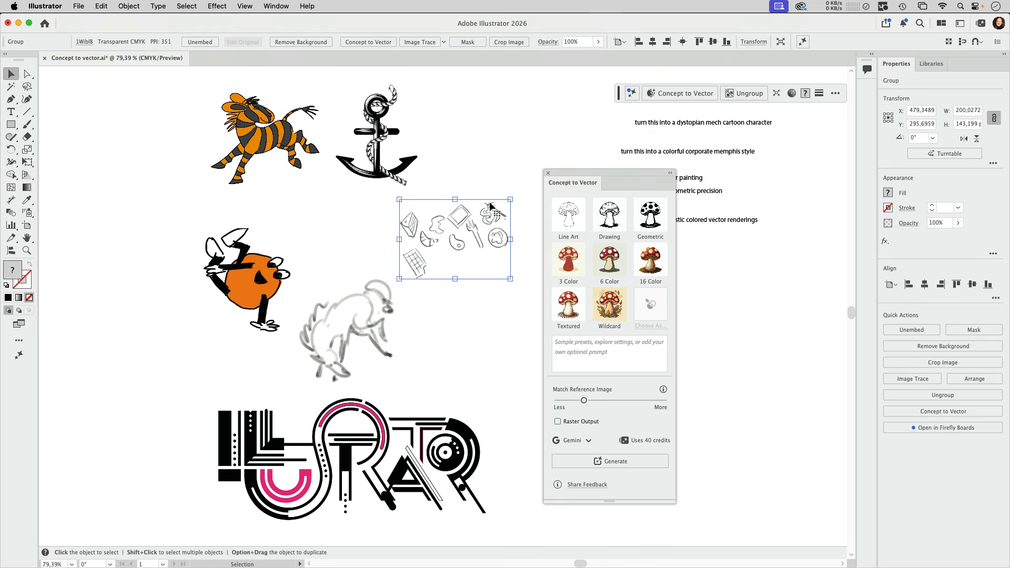
Step: Start Concept to Vector for the food sketches from the contextual task bar and view its sample prompts
drag(616, 97, 431, 95)
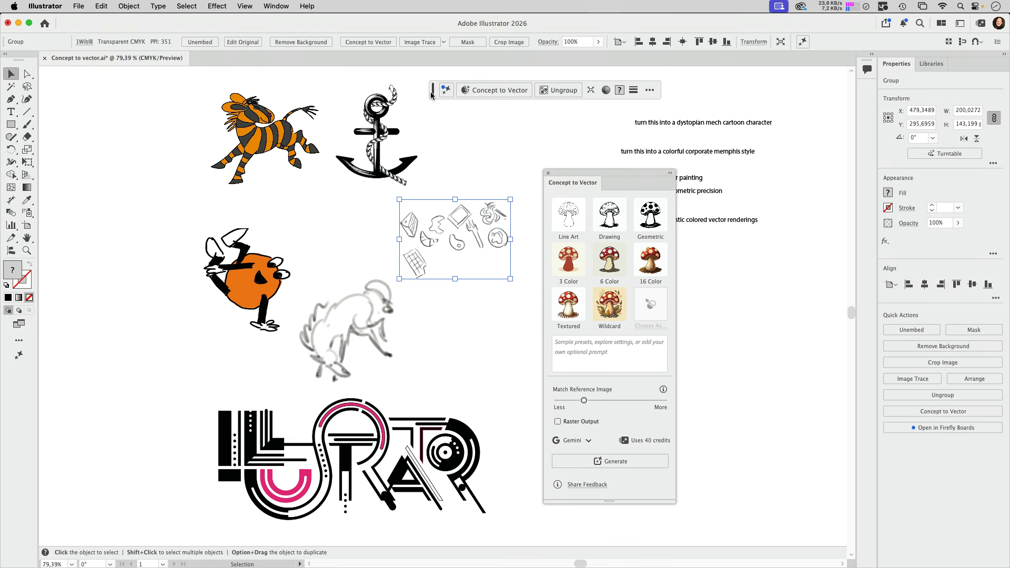
click(498, 92)
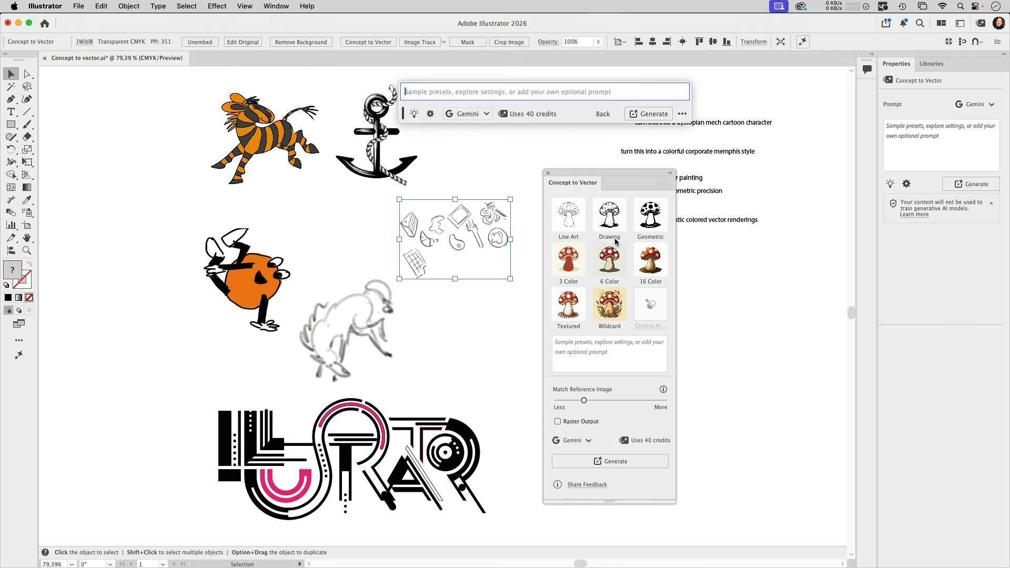
click(431, 116)
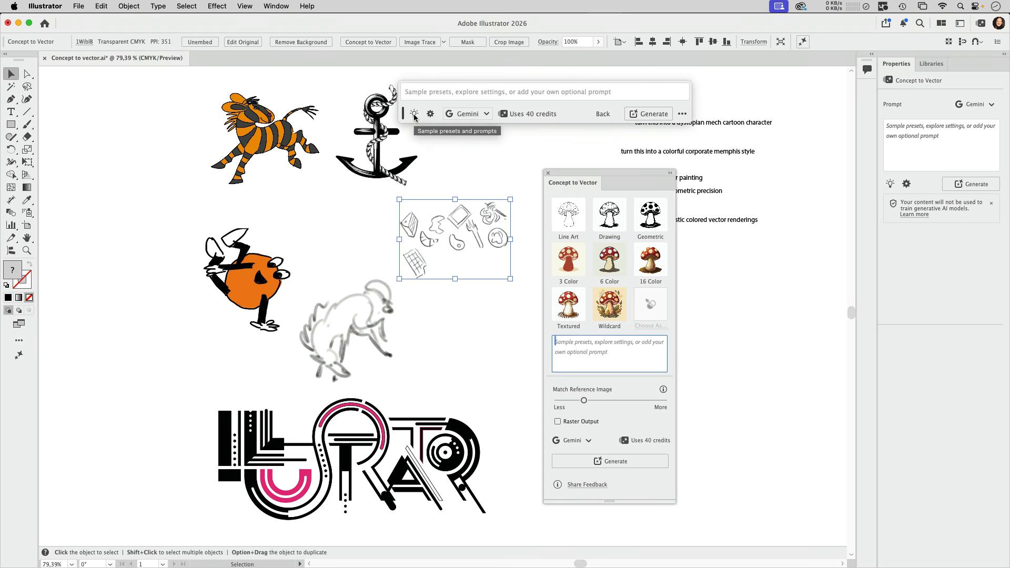
click(414, 114)
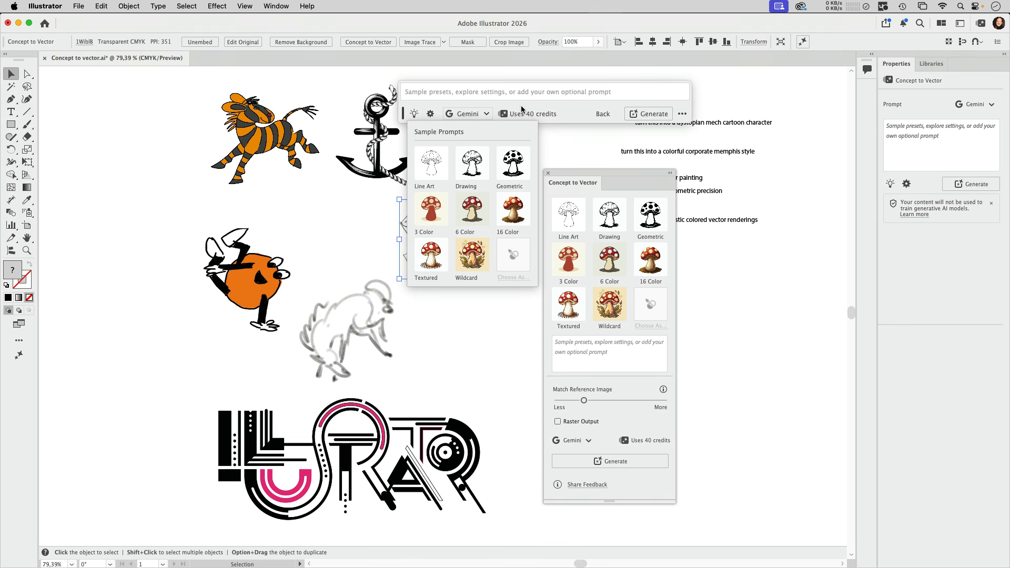
click(563, 109)
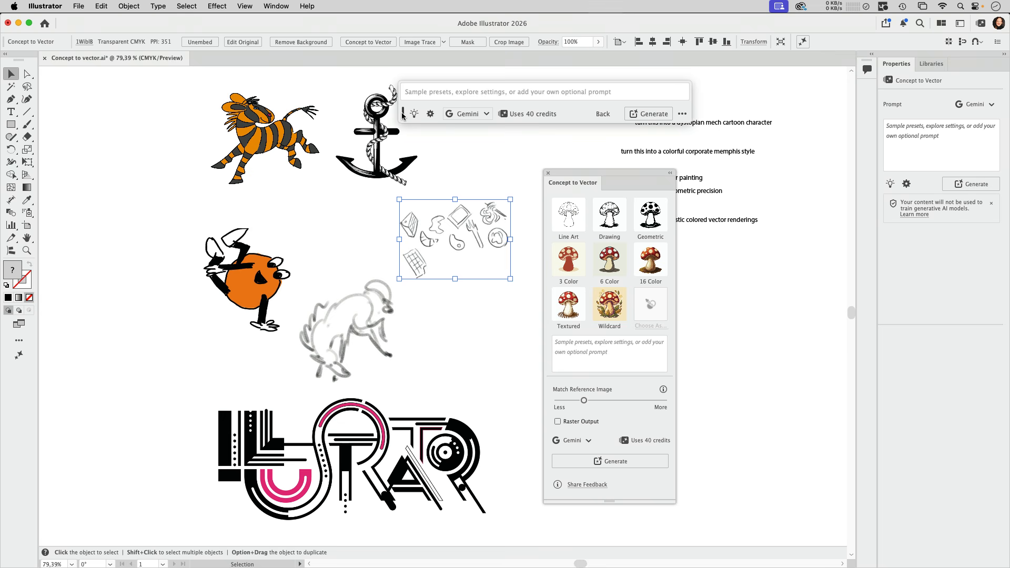
Step: Hide the contextual task bar and deselect the food sketches
click(682, 114)
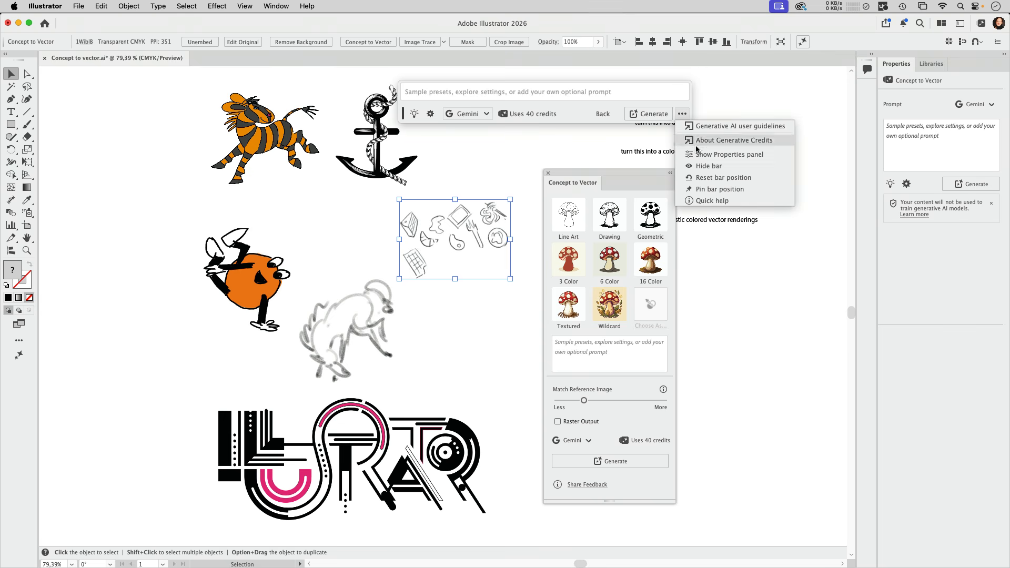
click(707, 165)
click(531, 132)
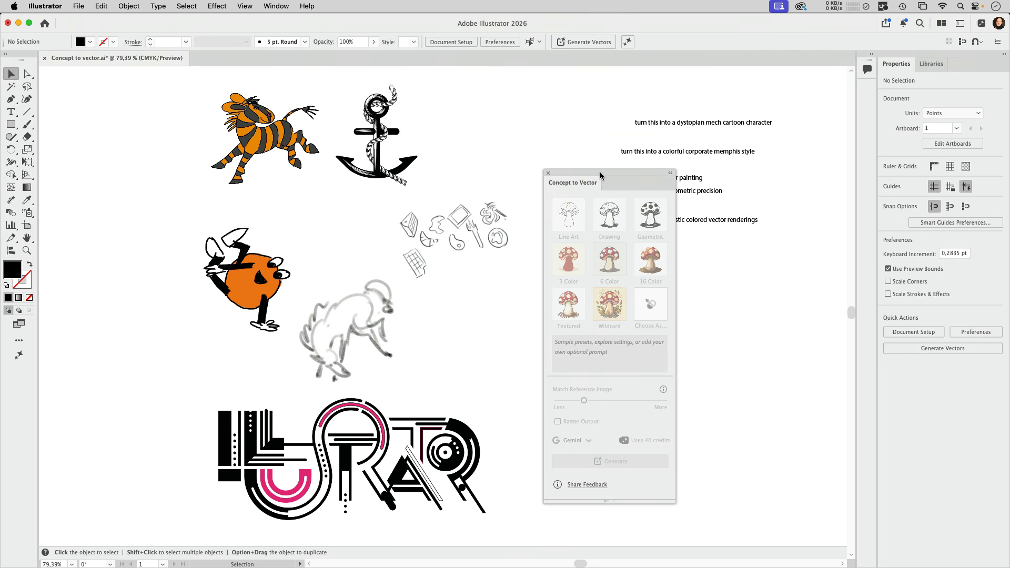
Step: Move the Concept to Vector panel away from the sketches and select the anchor image
drag(600, 176, 641, 91)
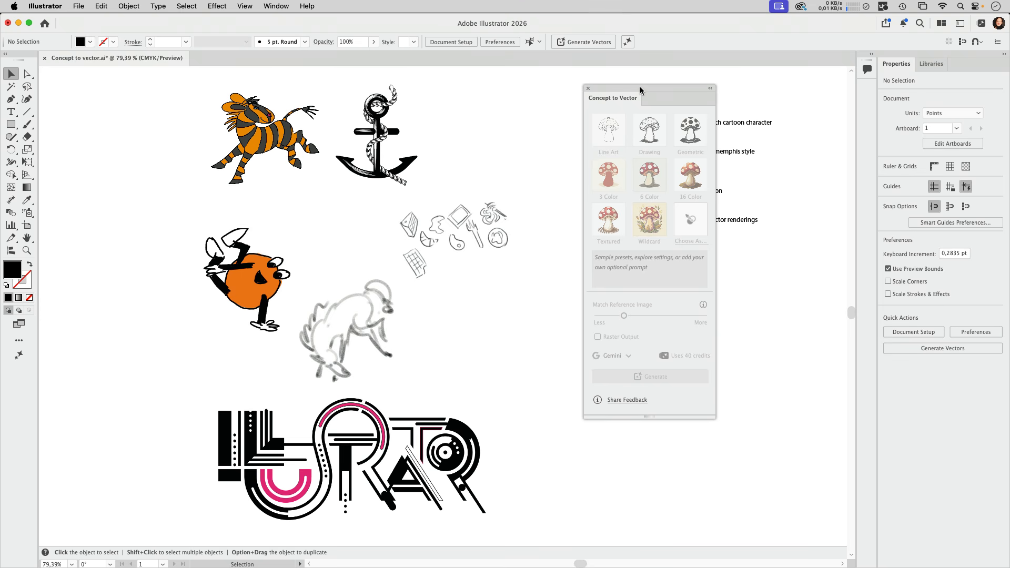
key(super+space)
drag(398, 112, 554, 175)
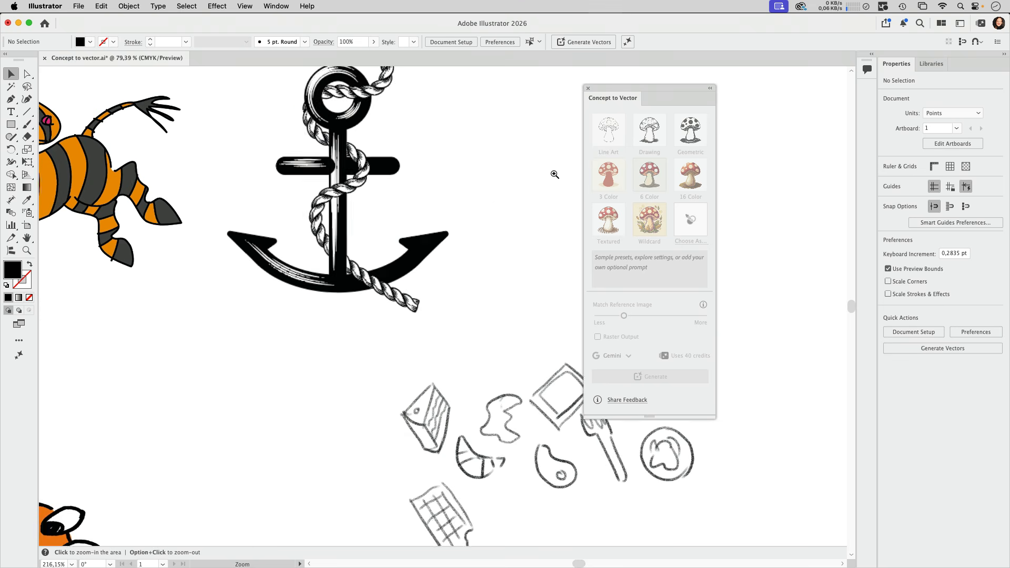
key(space)
drag(448, 148, 411, 235)
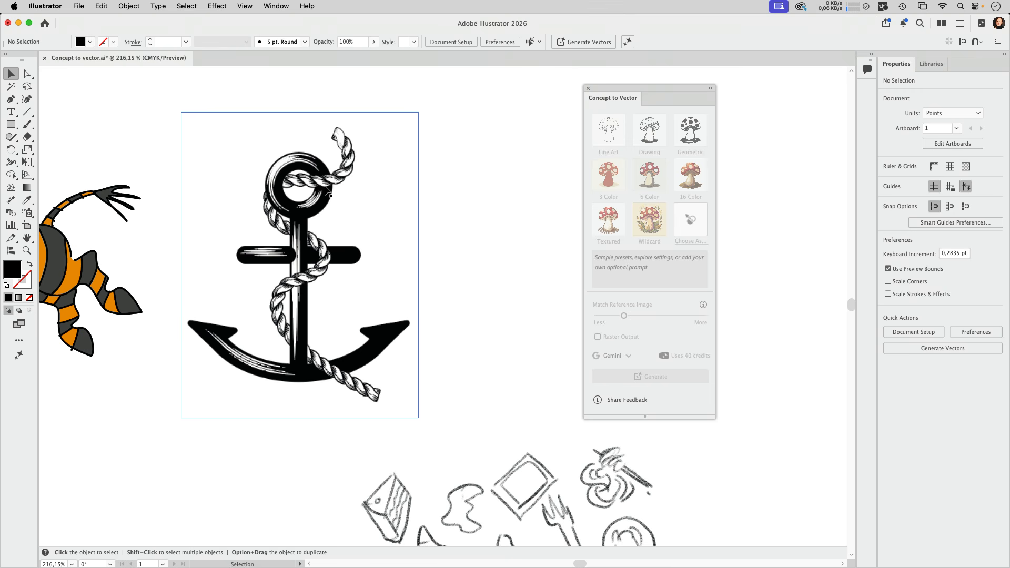
click(327, 189)
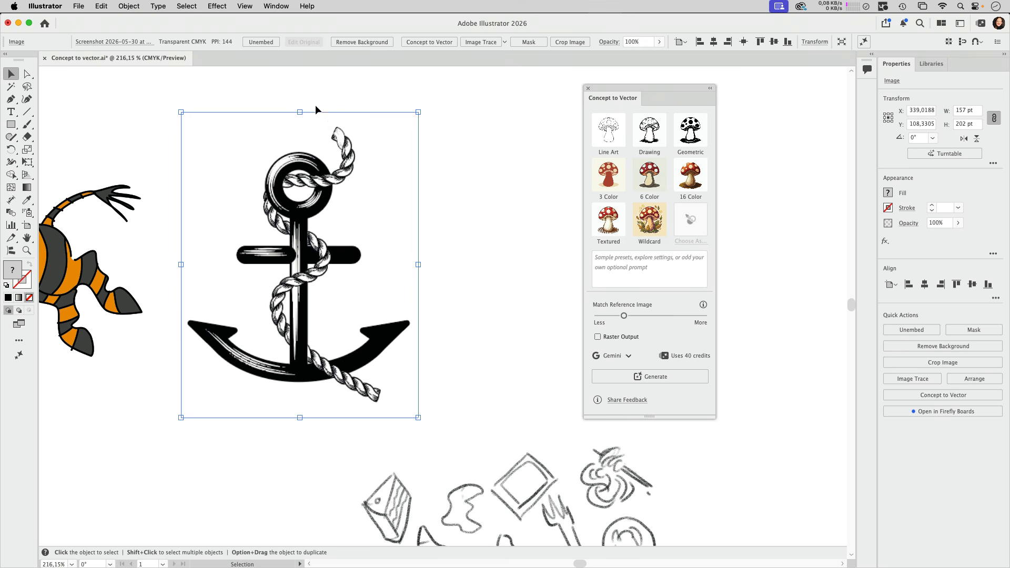
Step: Open the Image Trace panel next to the anchor and trace the anchor image with the Black & White preset
click(277, 7)
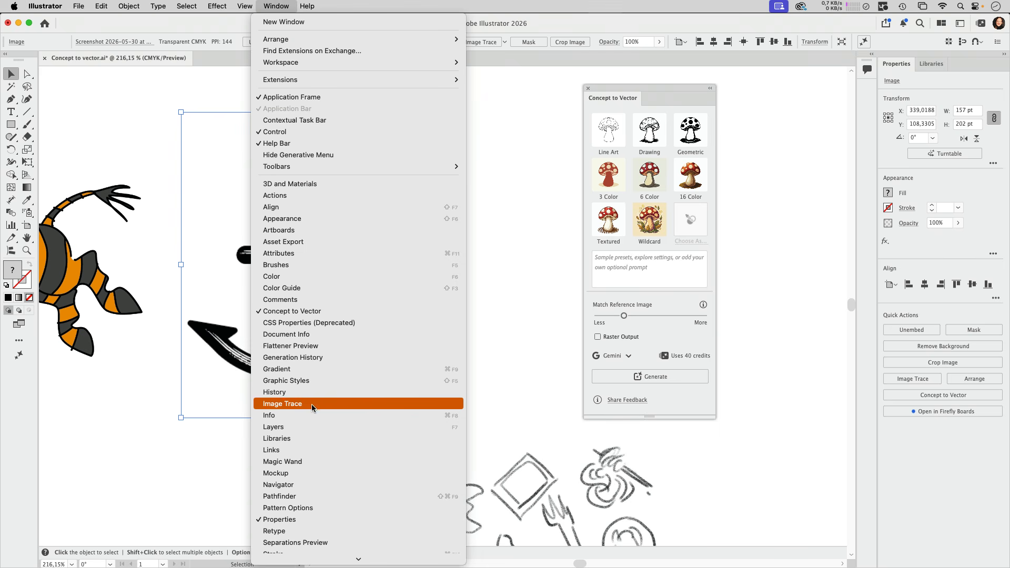
click(342, 400)
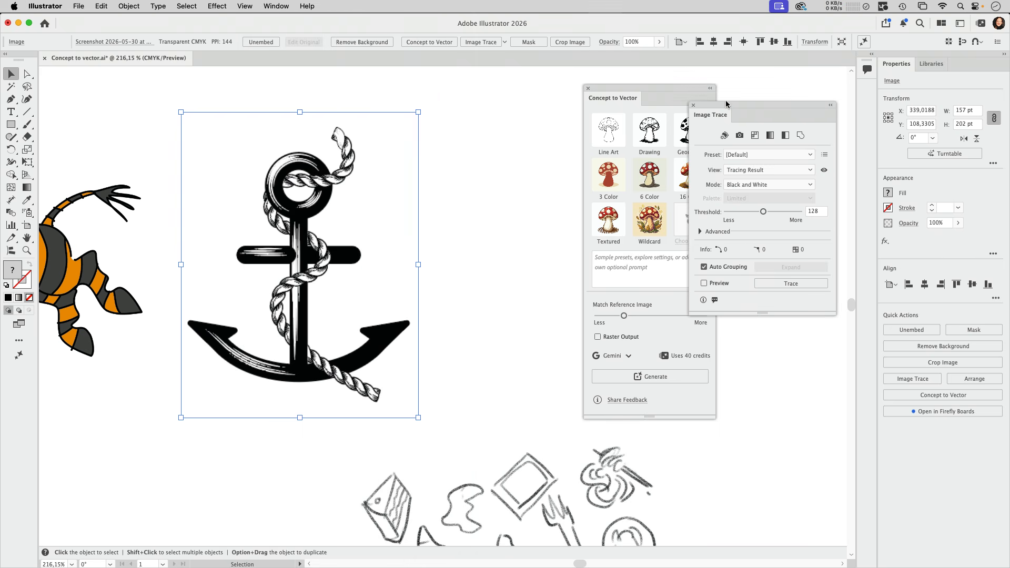
mouse_move(729, 106)
mouse_down()
mouse_move(435, 116)
mouse_move(469, 112)
mouse_up()
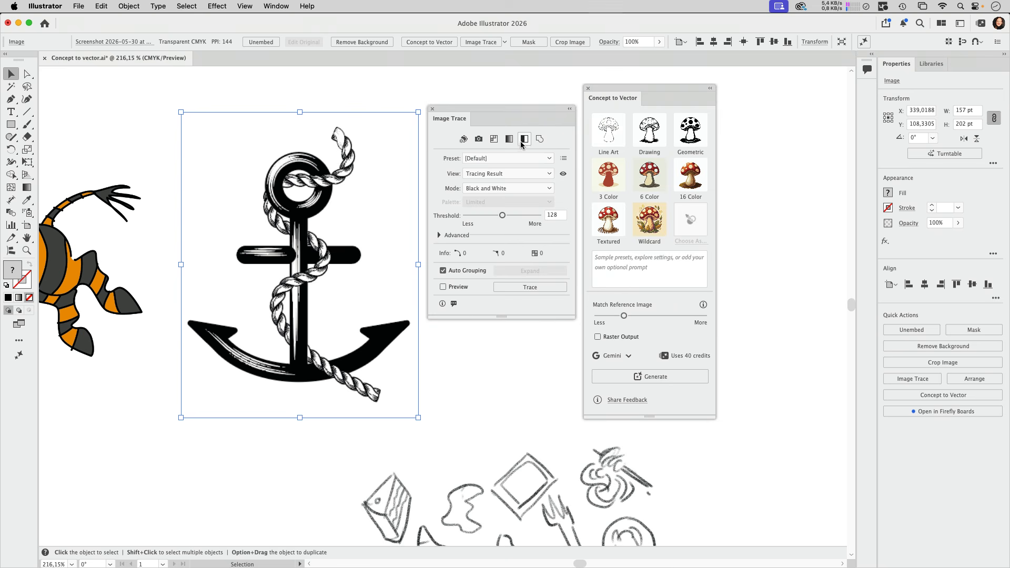
click(524, 139)
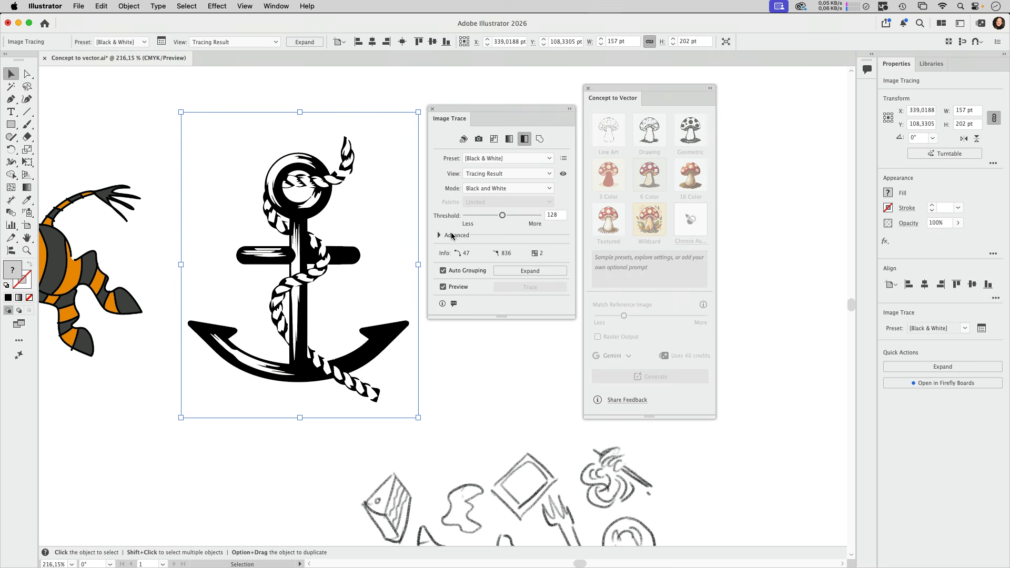
Step: Refine the anchor's black and white trace with paths at 100%, corners at 17% and noise at 1 px
key(z)
drag(286, 183, 346, 213)
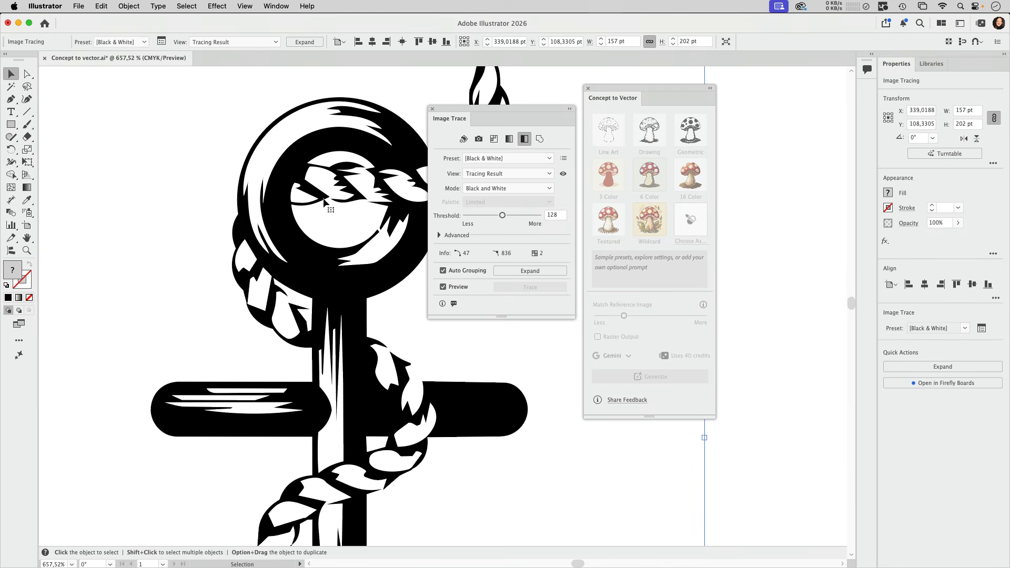
click(439, 235)
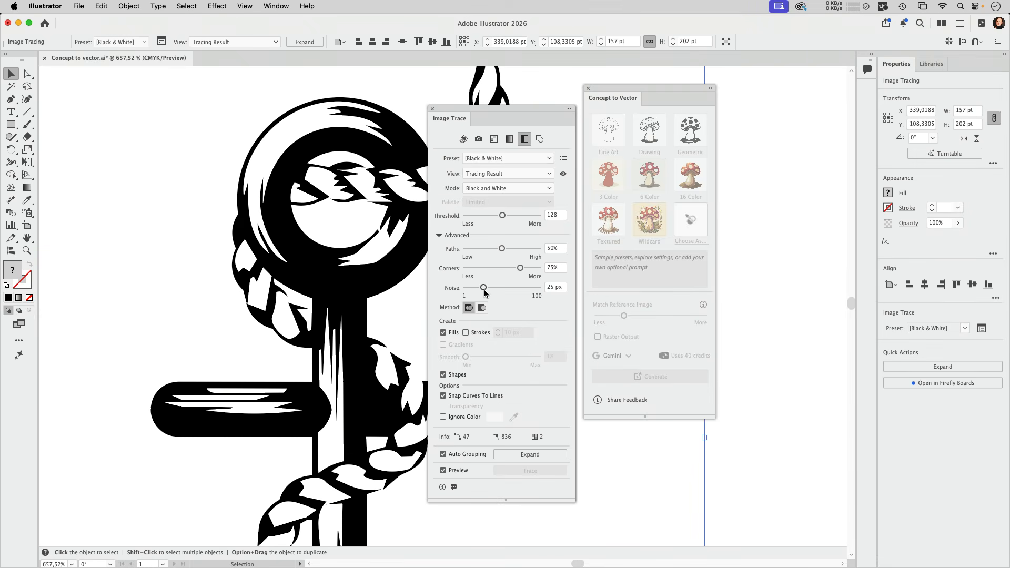
drag(483, 288, 447, 292)
mouse_move(520, 269)
mouse_down()
mouse_move(478, 269)
mouse_move(538, 249)
mouse_up()
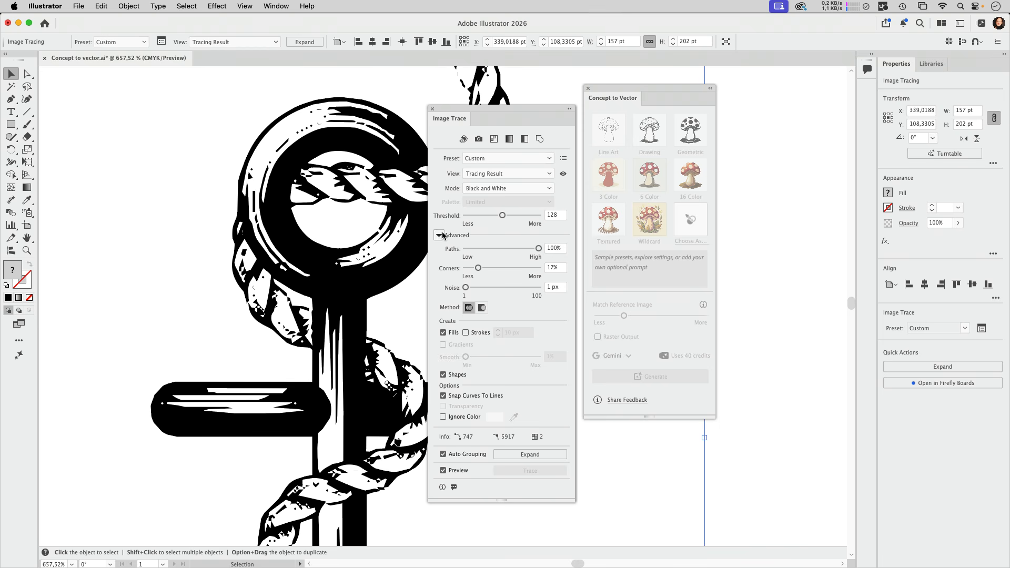
Step: Retrace the anchor with the Grayscale preset and set its paths to 100%
click(511, 141)
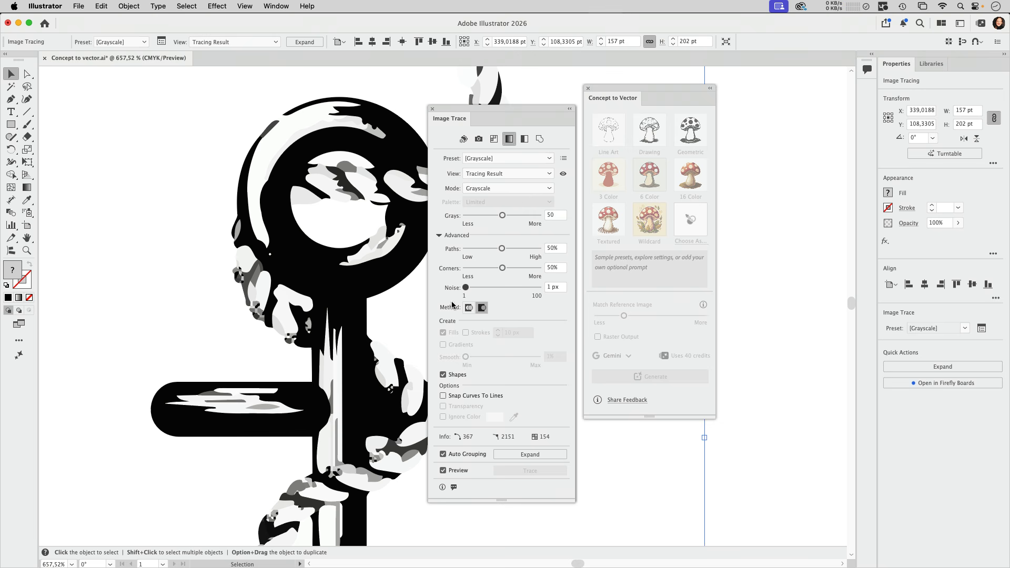
drag(502, 248, 621, 253)
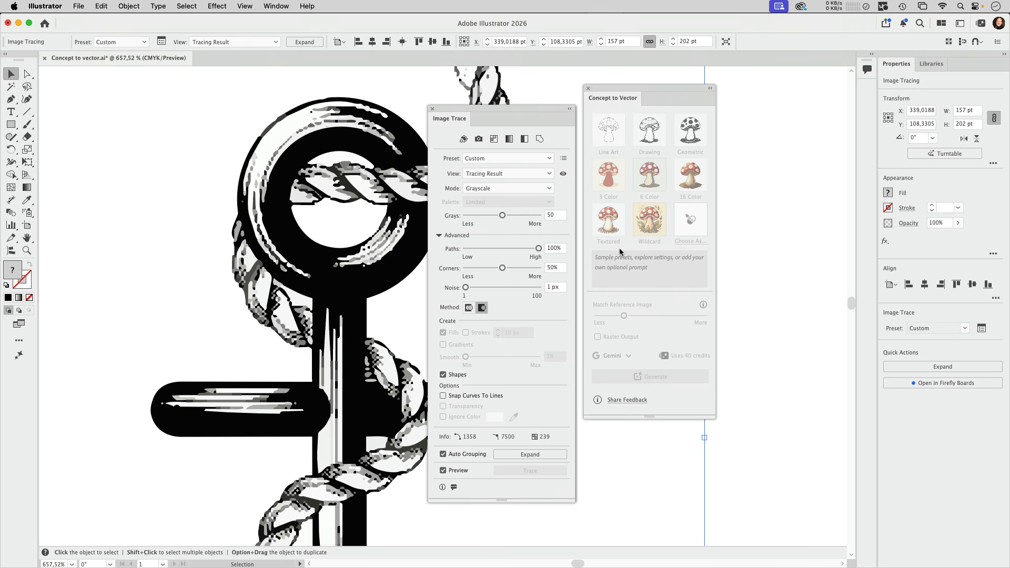
scroll(284, 279, down, 5)
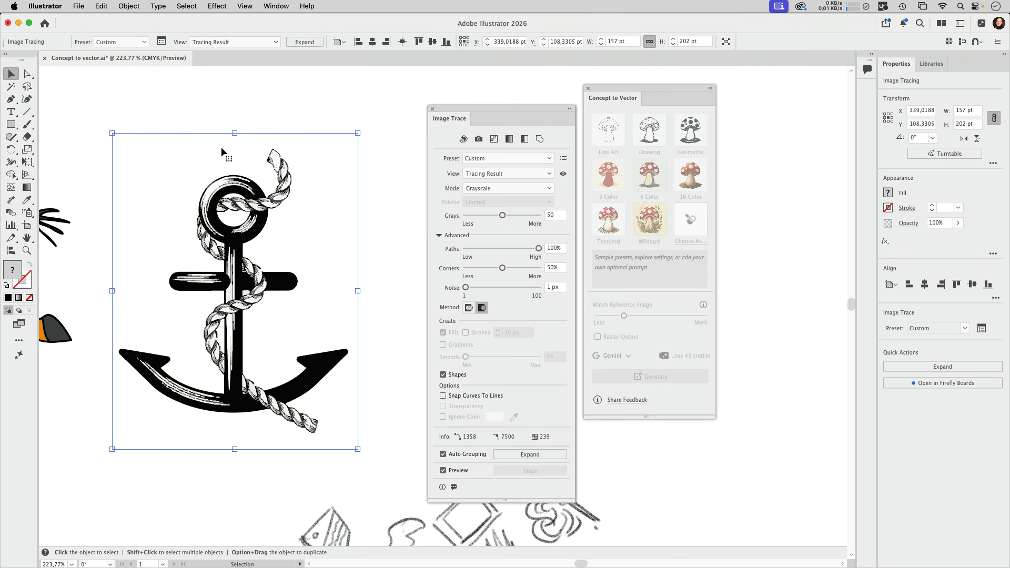
Step: Release the anchor's image trace and close the Image Trace panel
click(129, 6)
mouse_move(159, 451)
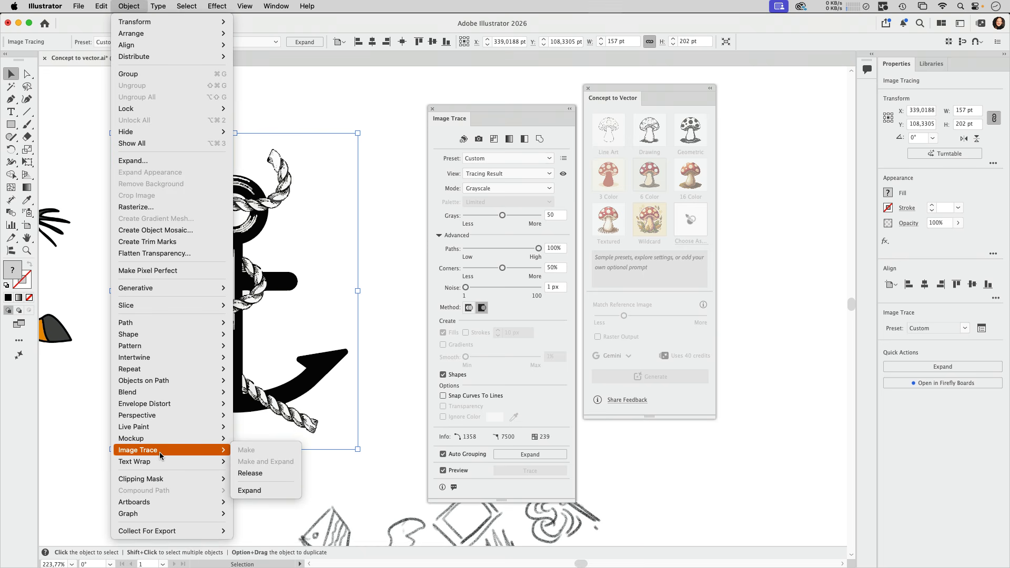
click(250, 473)
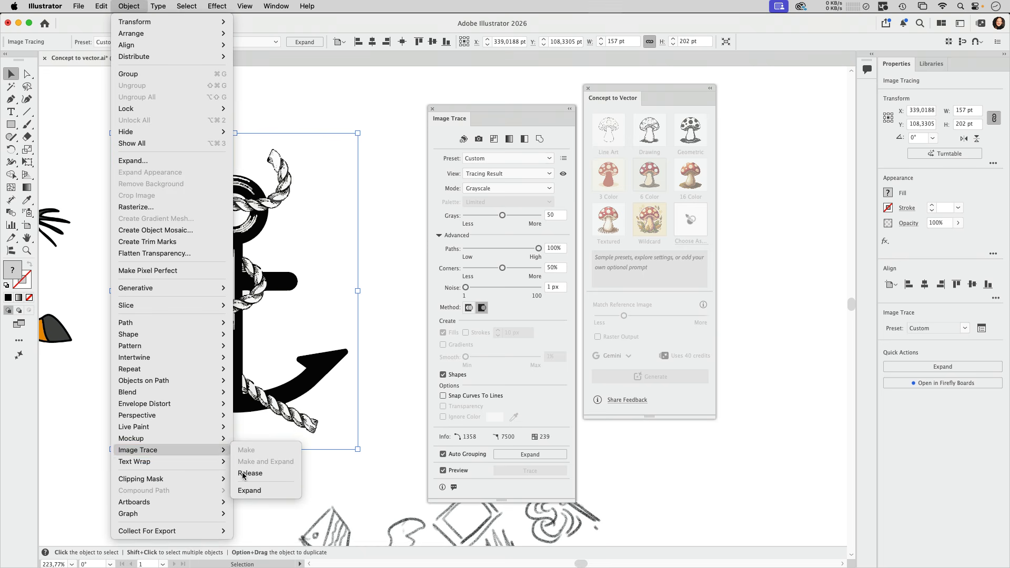
click(432, 108)
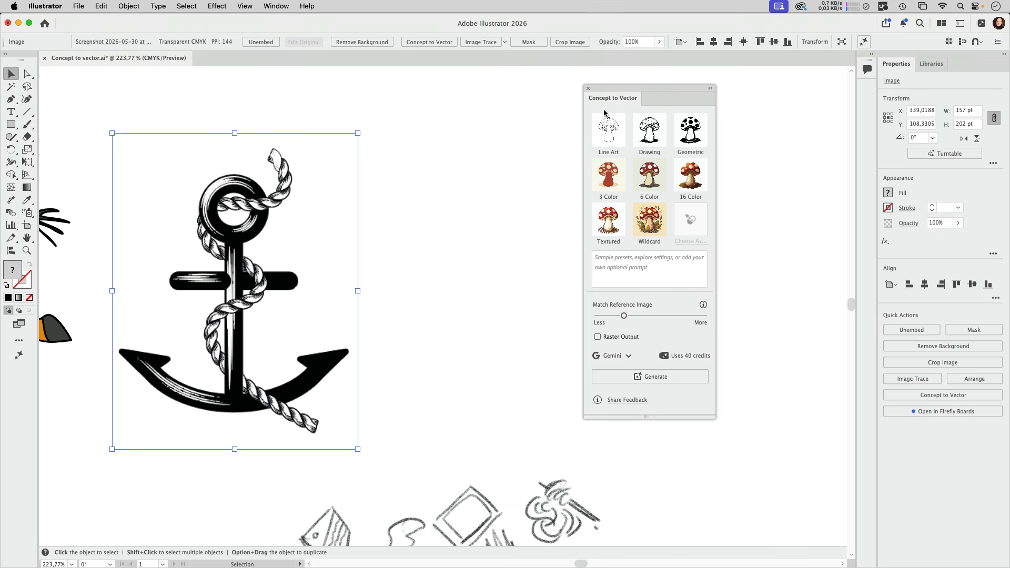
Step: Place the Concept to Vector panel beside the anchor, choose the Drawing preset and set Match Reference Image fully to More
drag(642, 86, 450, 114)
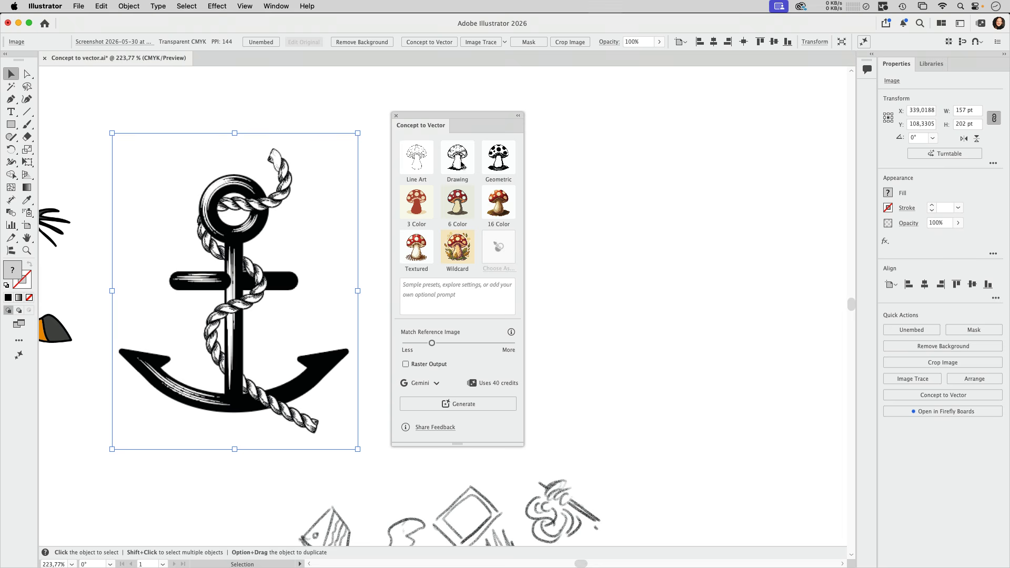
click(461, 163)
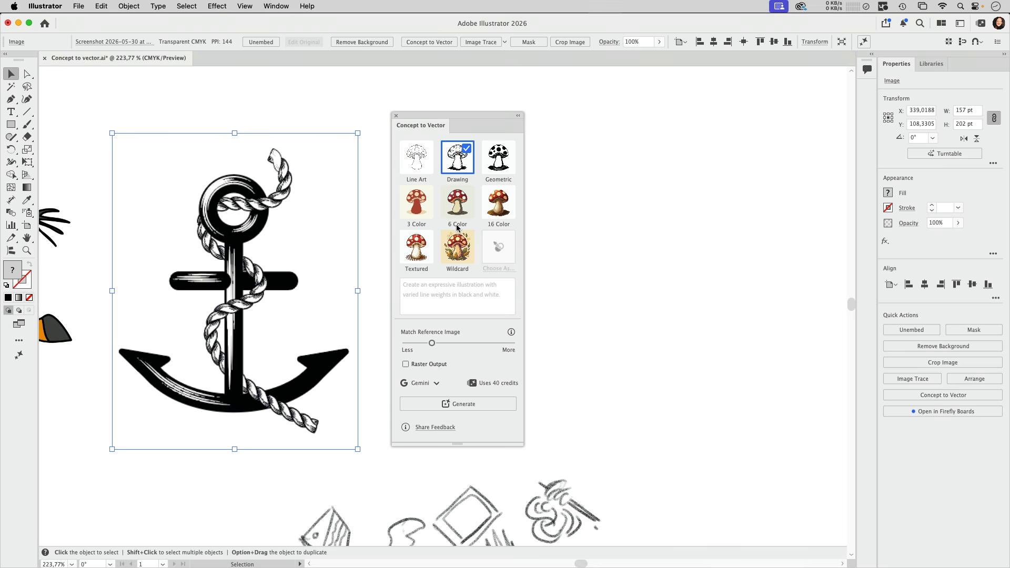
click(511, 296)
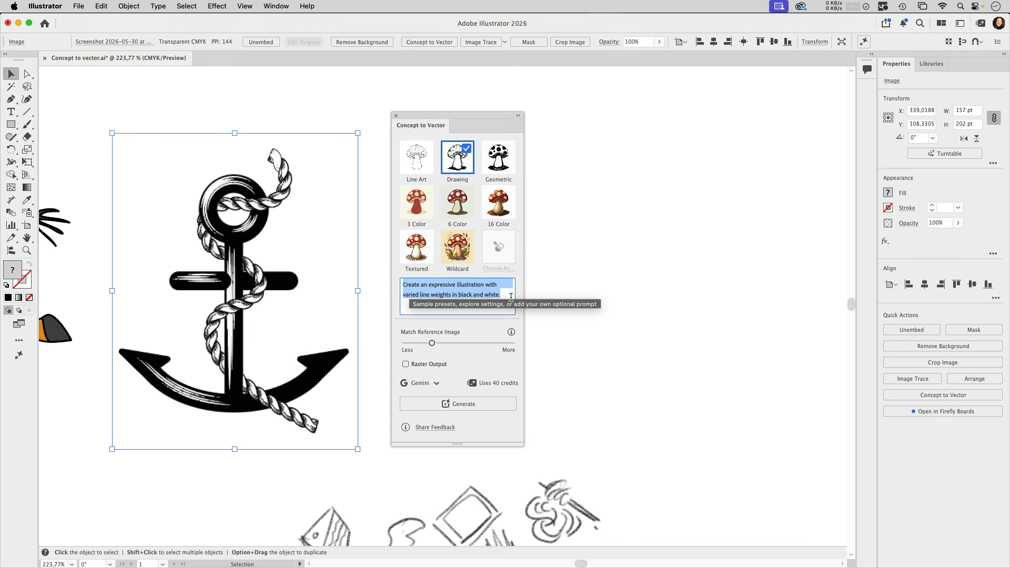
drag(431, 343, 512, 343)
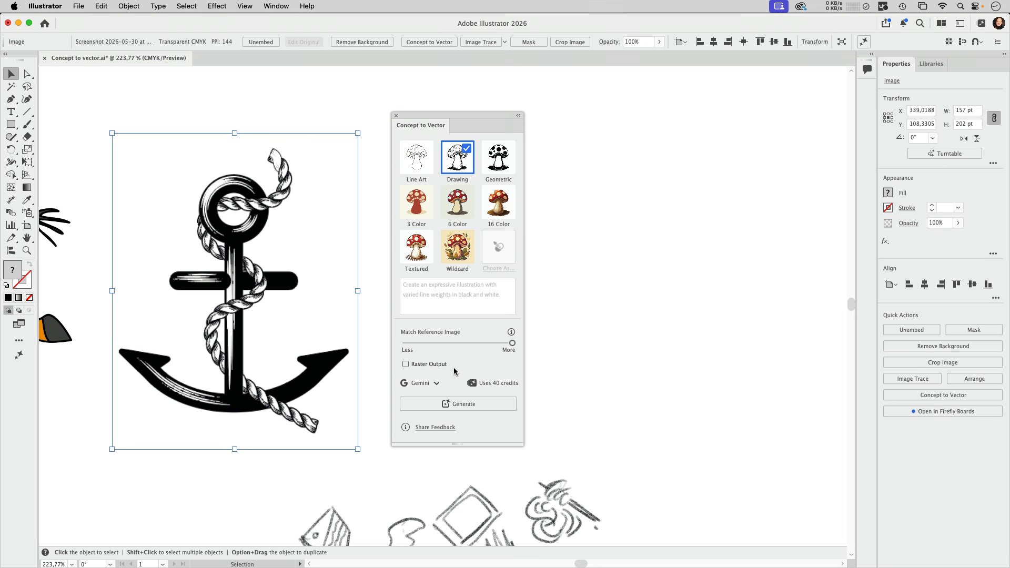
Step: Generate the anchor vector with the Gemini 3.1 (Nano Banana 2) model and move the Concept to Vector panel clear of the result
click(432, 383)
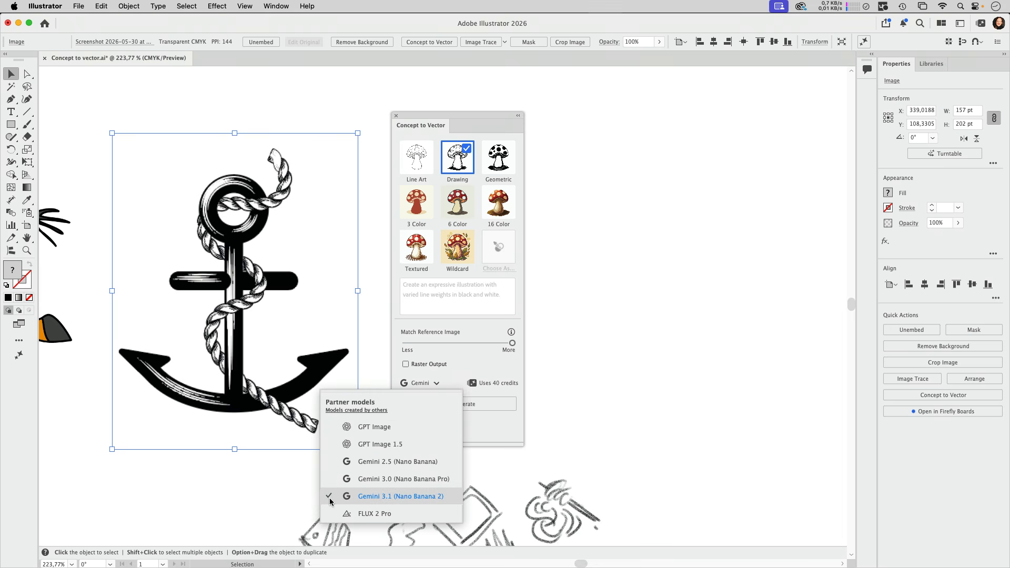
click(472, 360)
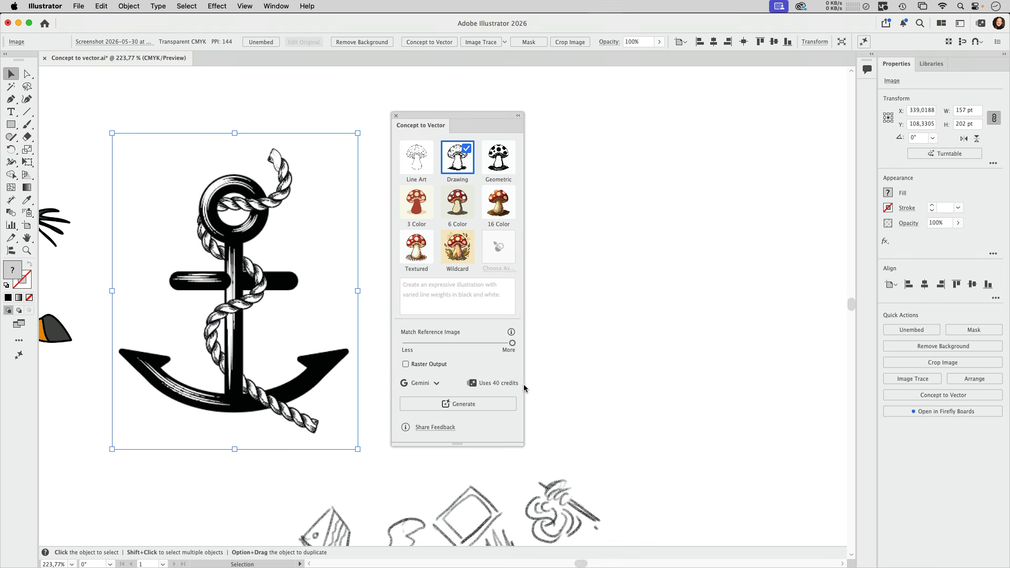
click(458, 403)
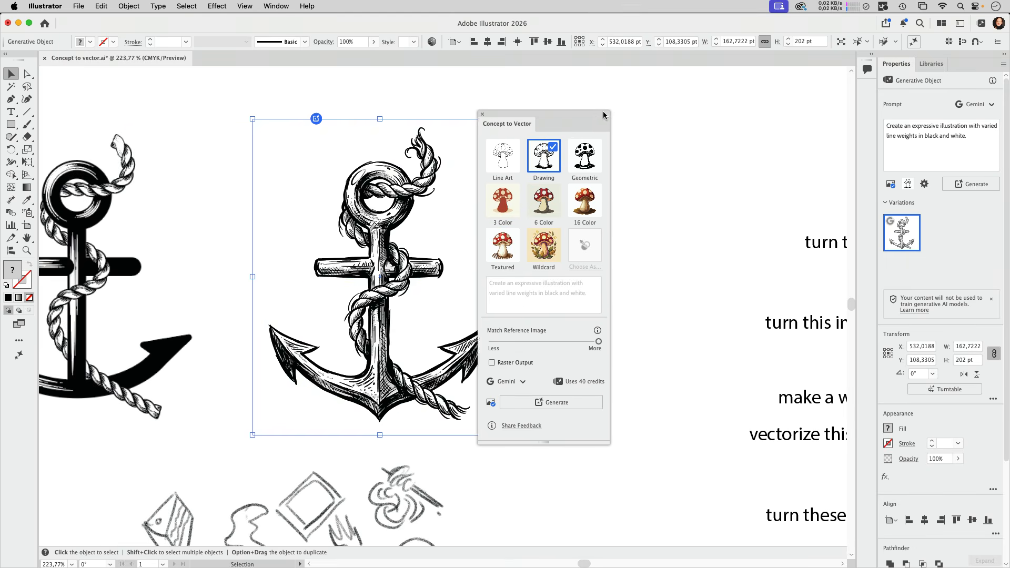
drag(603, 113, 711, 111)
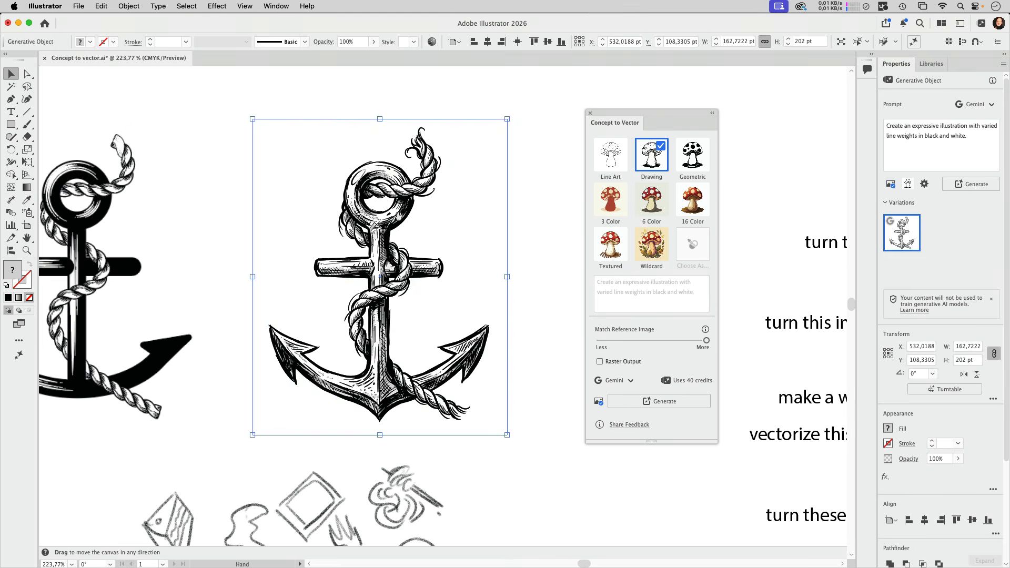
drag(403, 223, 440, 221)
click(496, 100)
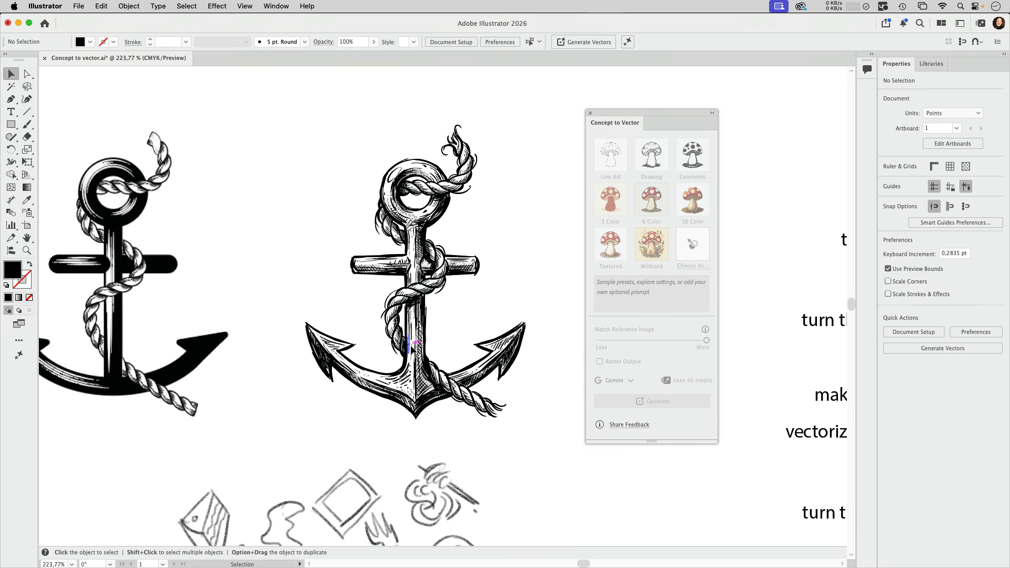
Step: Open the Layers panel, expand Layer 1 and position the panel away from the artwork
key(a)
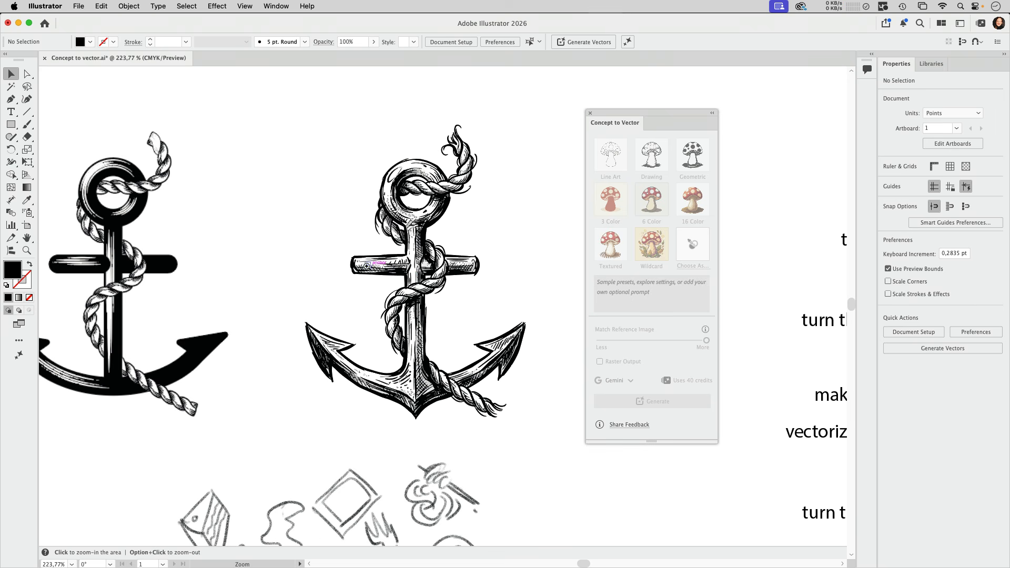
key(super+minus)
click(277, 5)
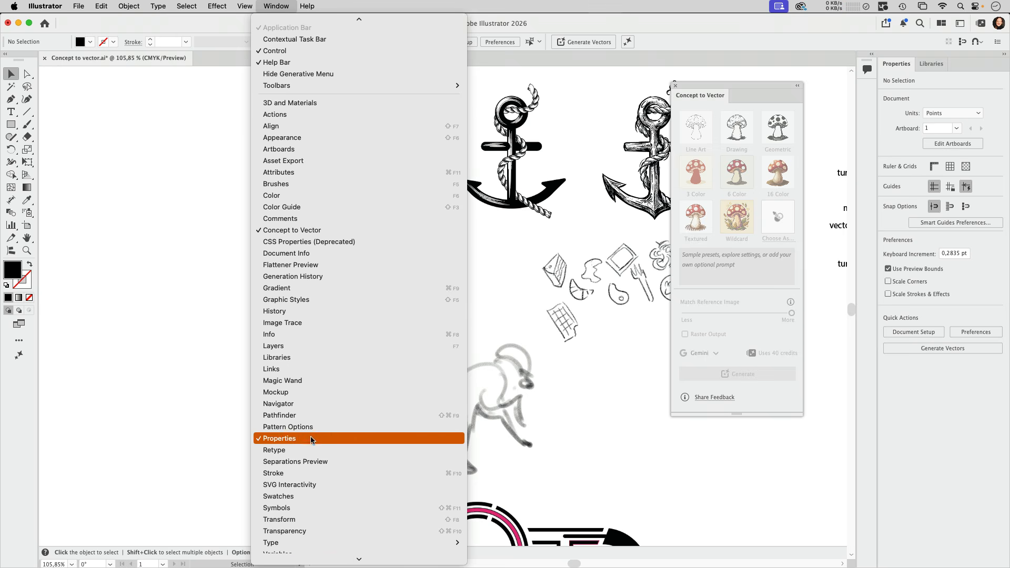
click(311, 346)
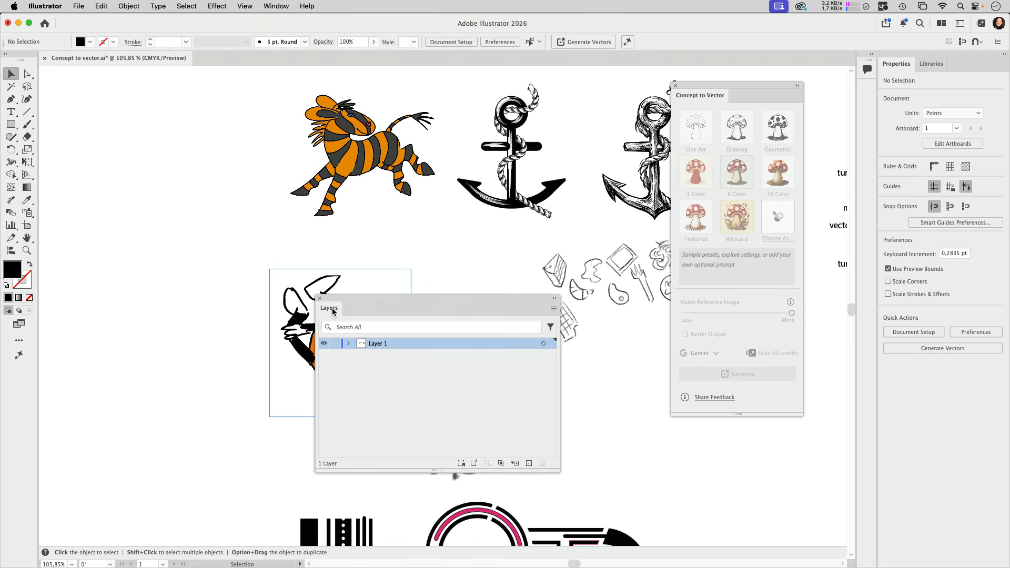
click(349, 344)
drag(386, 298, 360, 175)
drag(408, 347, 399, 523)
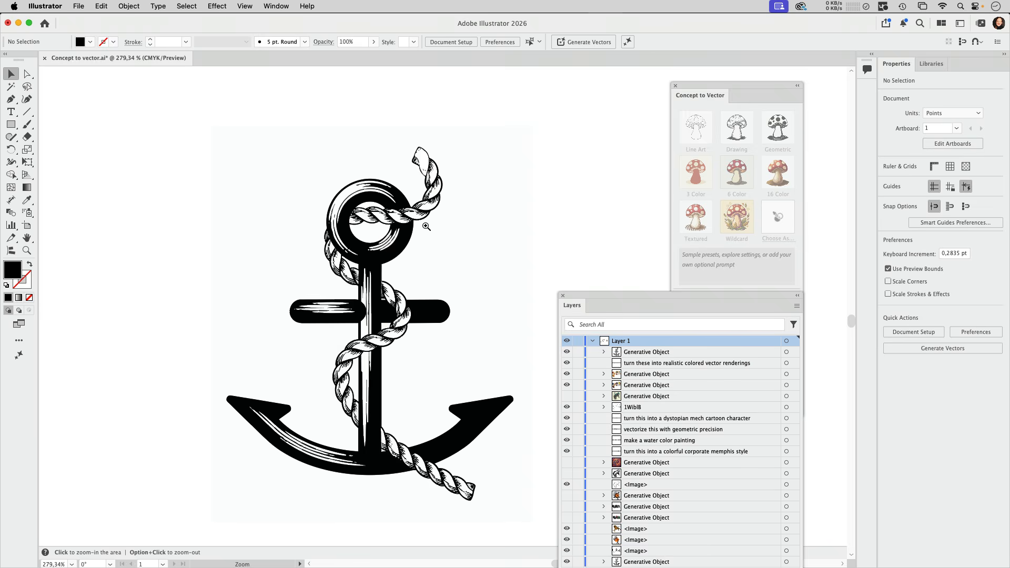
Step: Select the other generated anchor on the light background and check which partner model it uses
scroll(581, 226, up, 5)
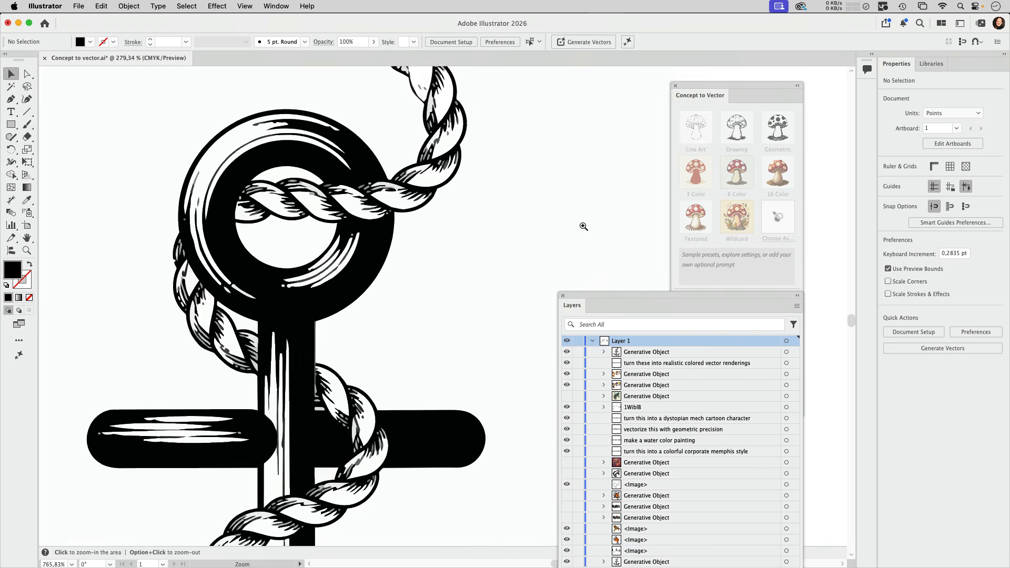
drag(395, 147, 442, 305)
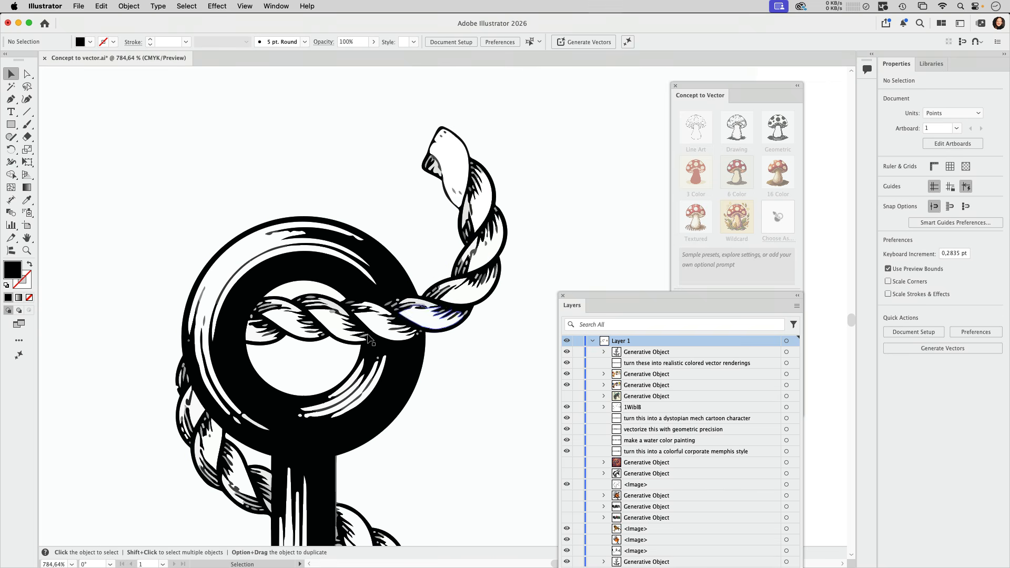
click(397, 381)
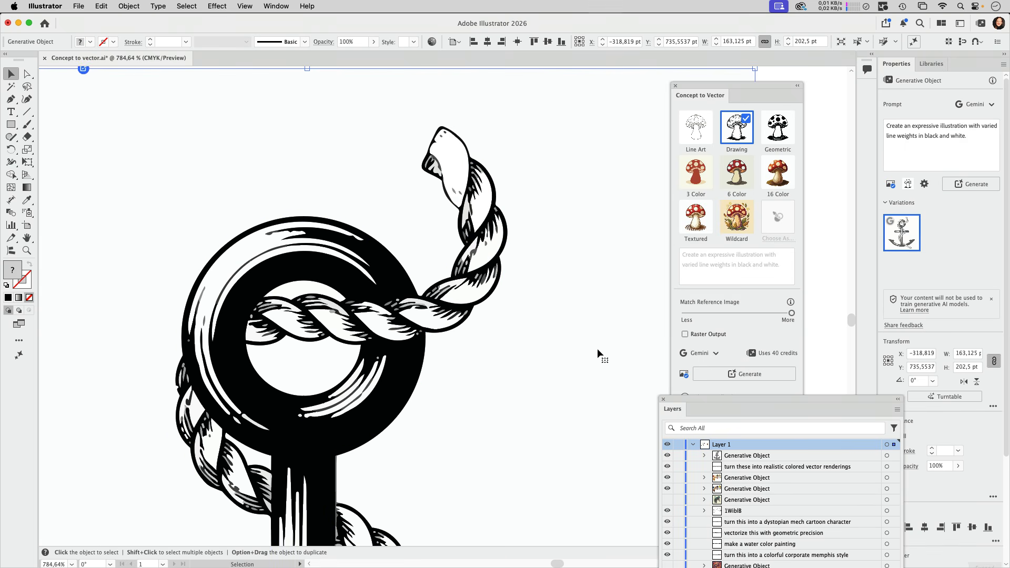
click(698, 355)
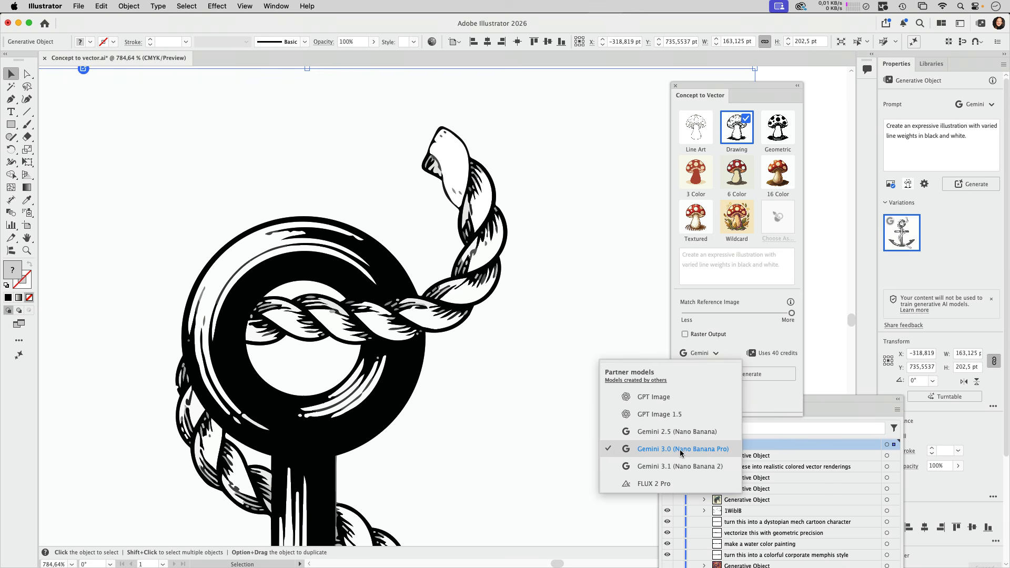
click(525, 410)
Step: Examine the vector paths, rope and shank details of the selected generated anchor up close
drag(422, 362, 475, 417)
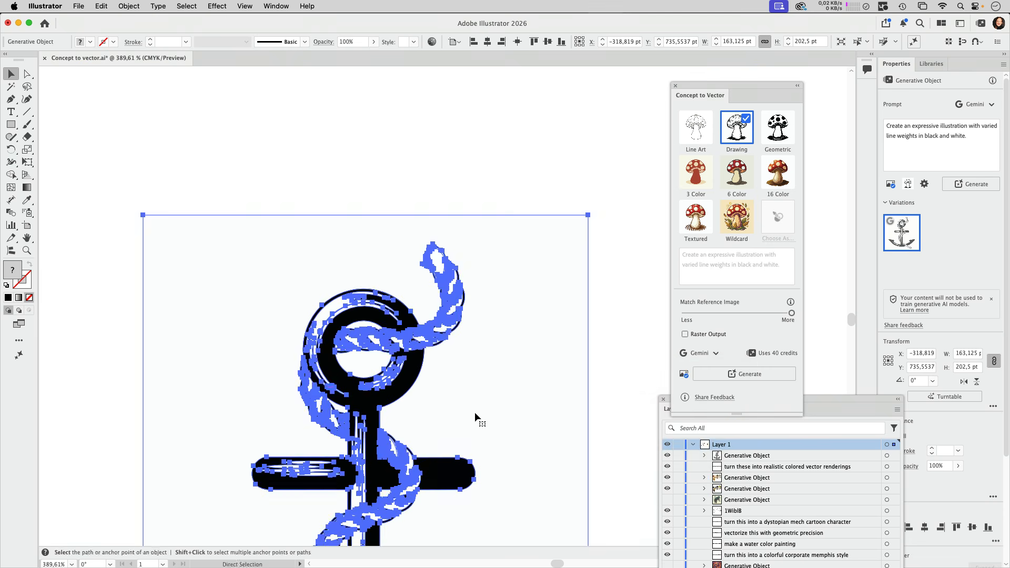
scroll(474, 342, down, 5)
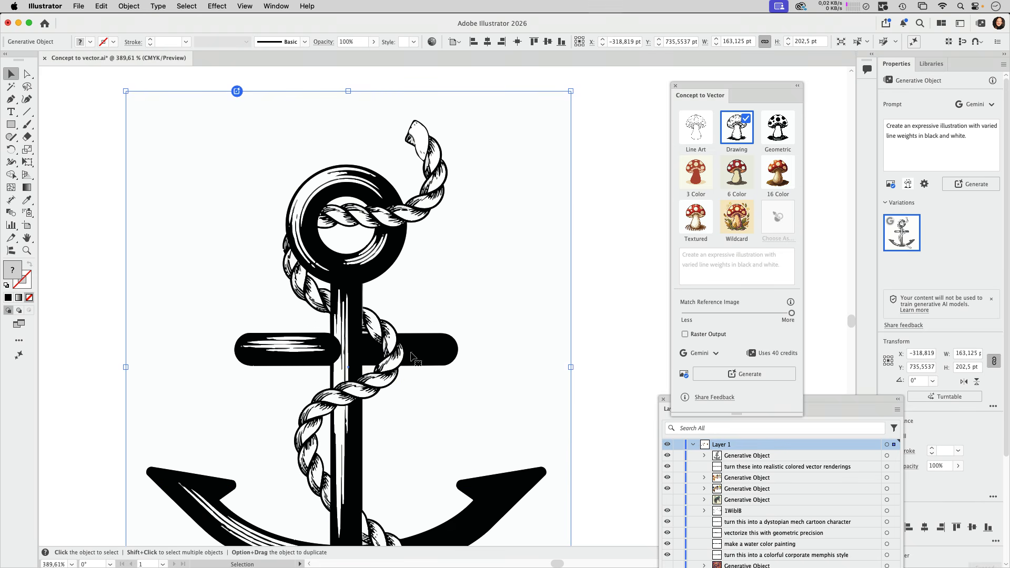
scroll(349, 402, down, 4)
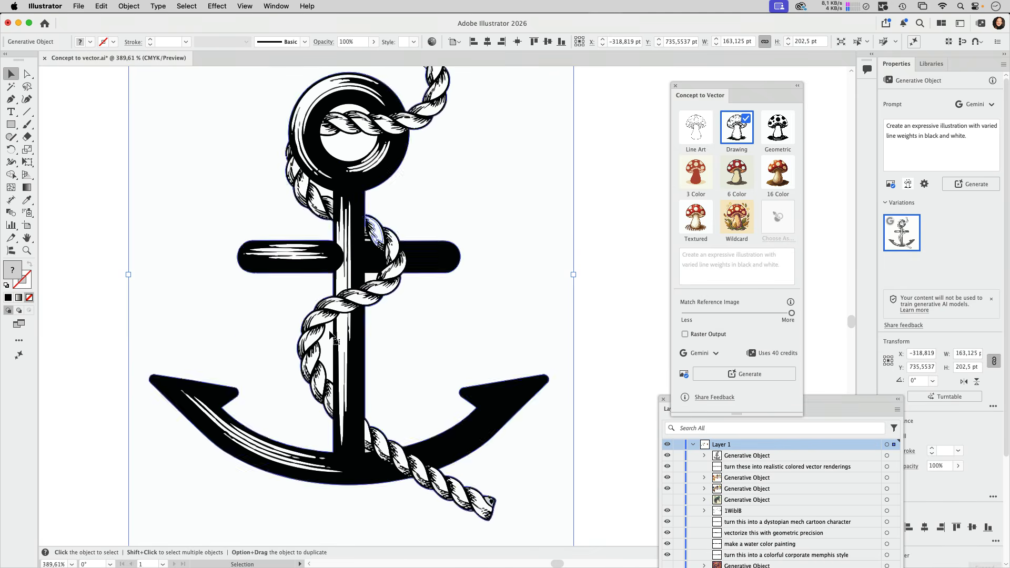
scroll(355, 204, up, 8)
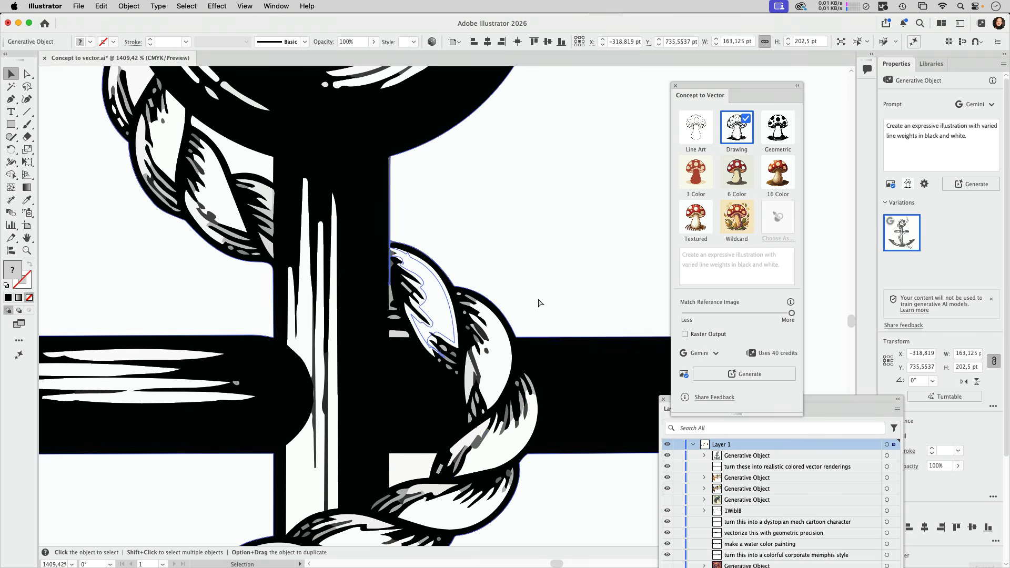
drag(540, 238, 467, 252)
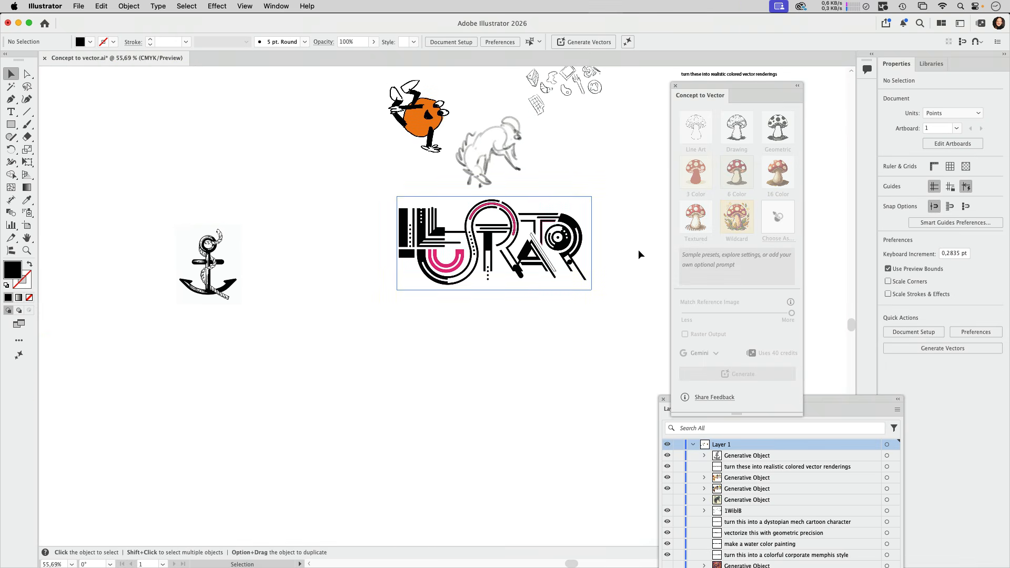
Step: Select the black and pink lettering image below the horse sketch
scroll(592, 247, up, 6)
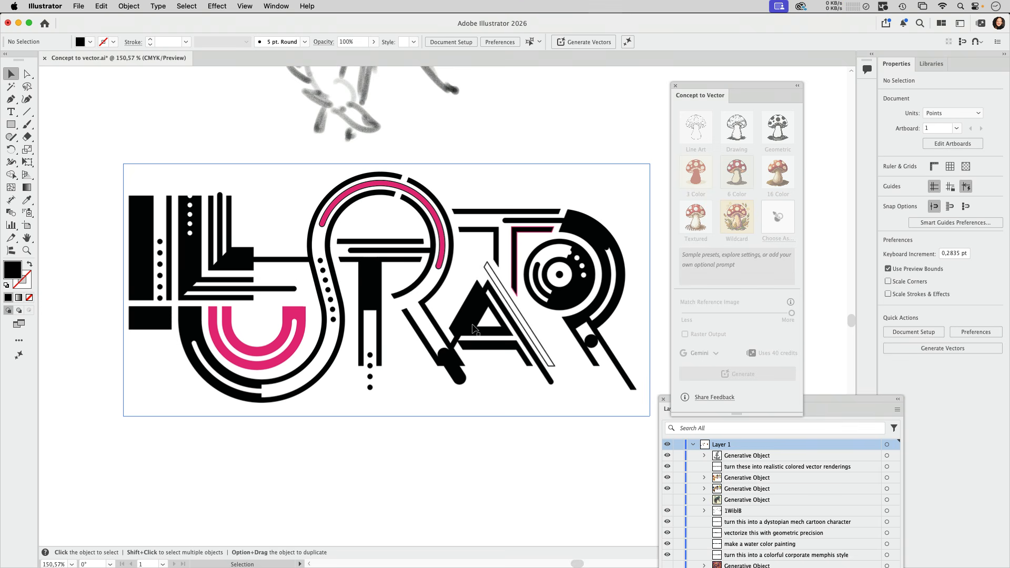
click(526, 269)
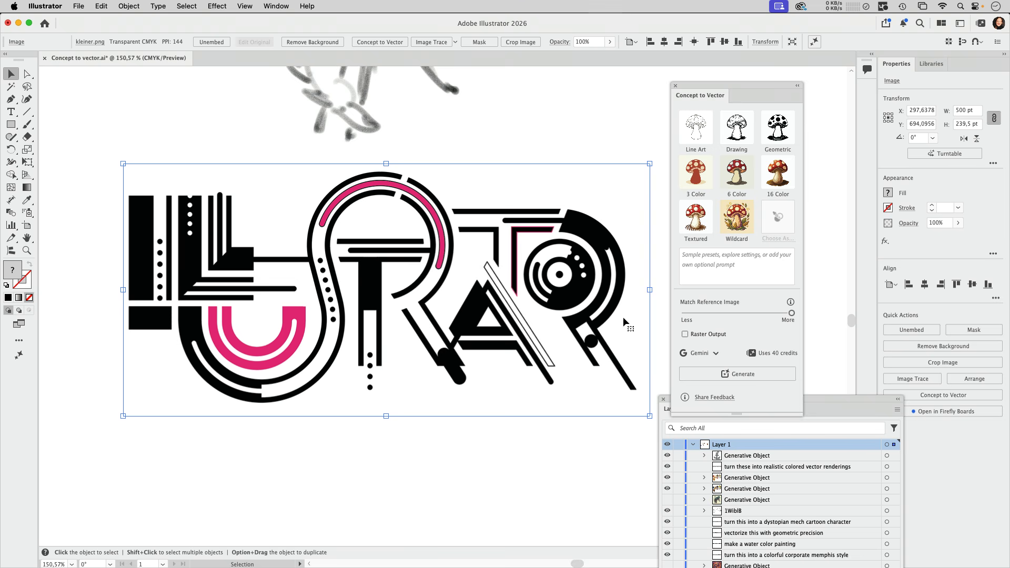
key(space)
drag(622, 316, 592, 312)
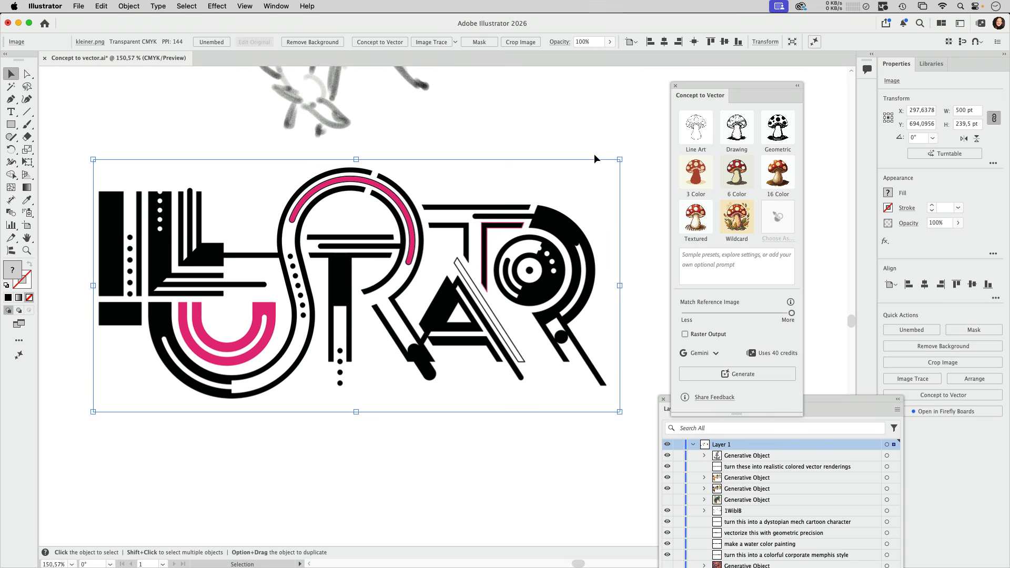
Step: Move the "turn this into a dystopian mech cartoon character" text clear of the Concept to Vector panel
key(super+space)
drag(587, 122, 401, 358)
key(space)
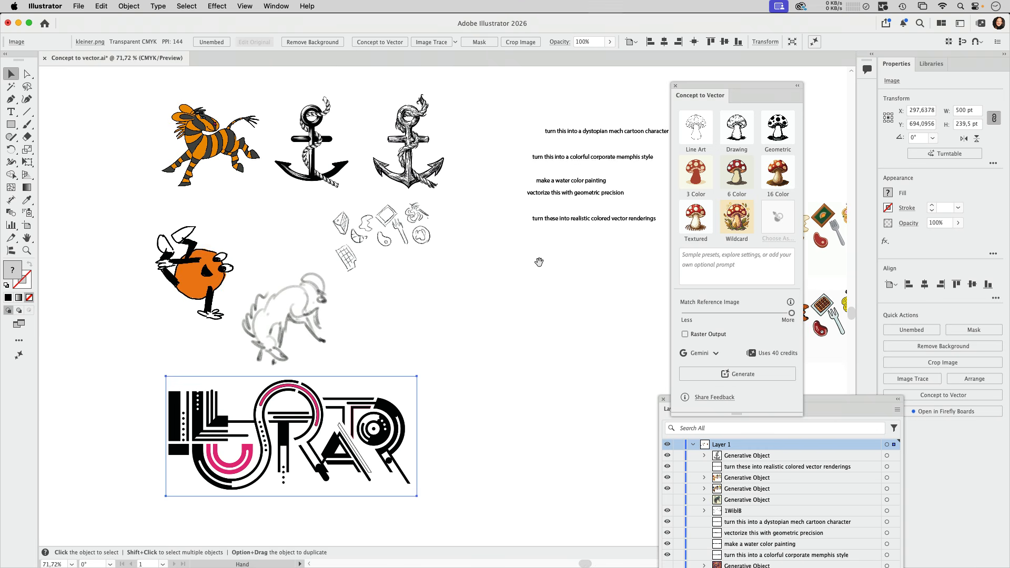
drag(610, 131, 578, 134)
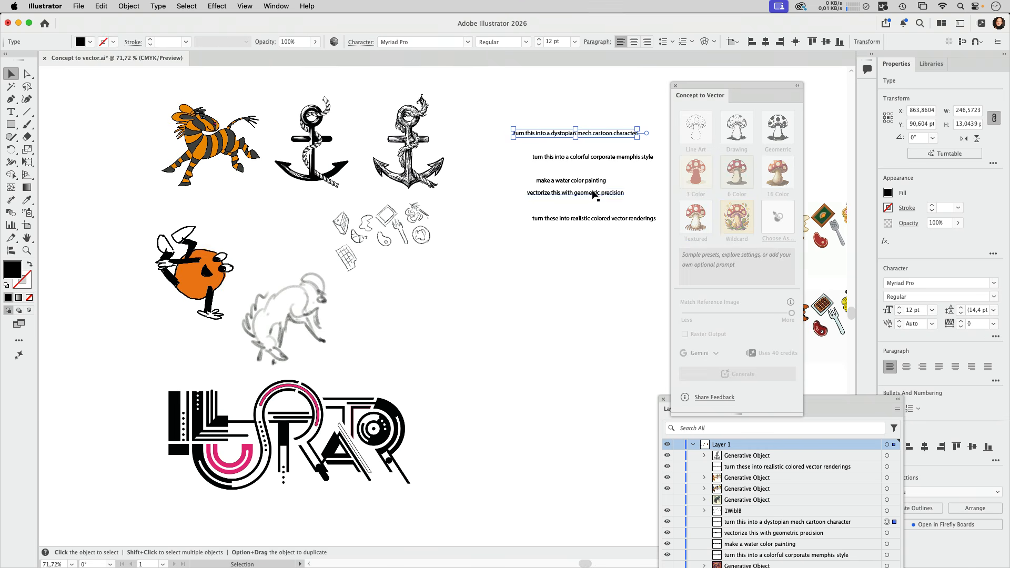
Step: Copy the text "vectorize this with geometric precision" and paste it as the Concept to Vector prompt for the lettering image
double_click(594, 193)
drag(624, 192, 492, 198)
key(super+c)
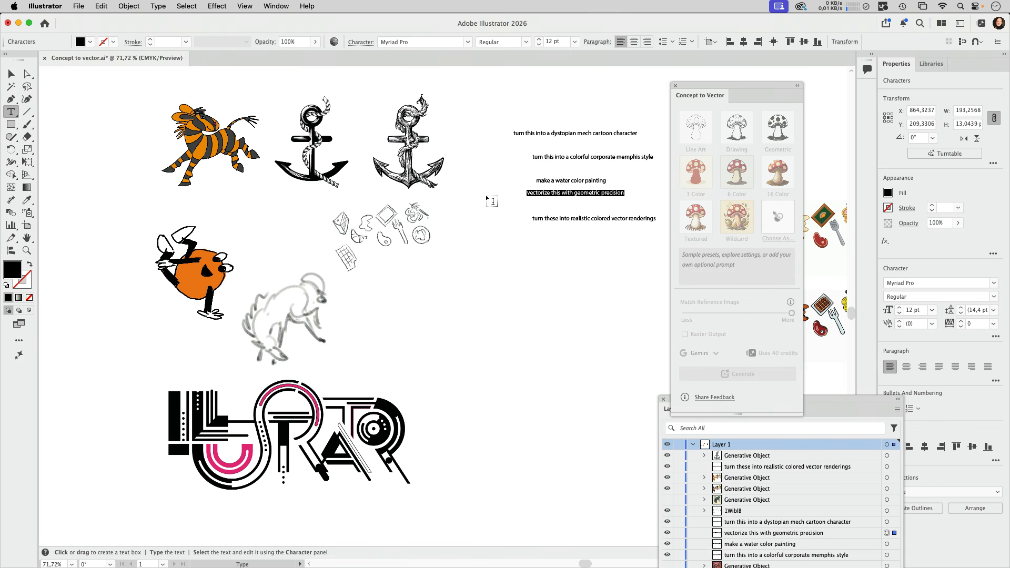
key(Escape)
click(721, 267)
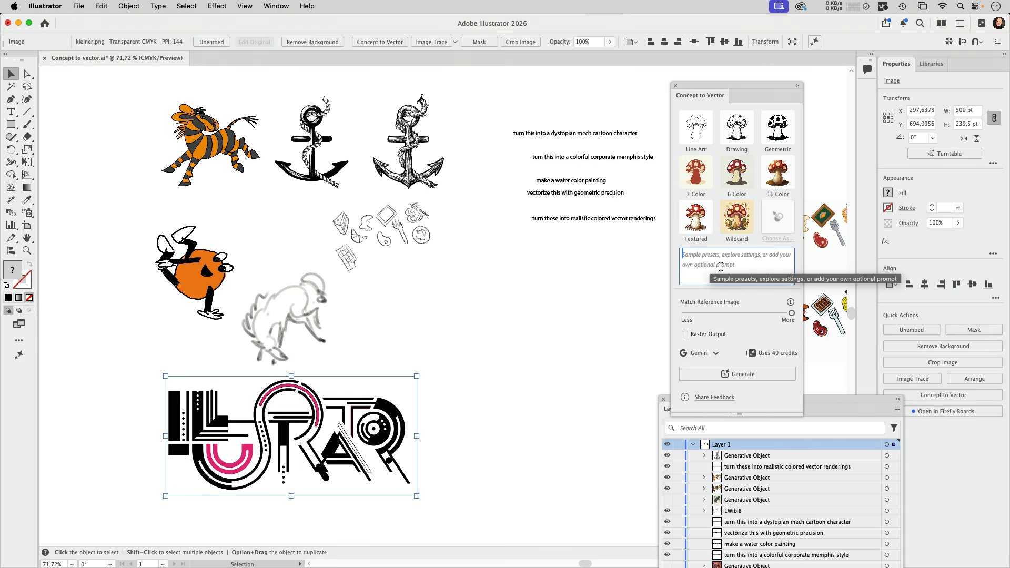
key(super+v)
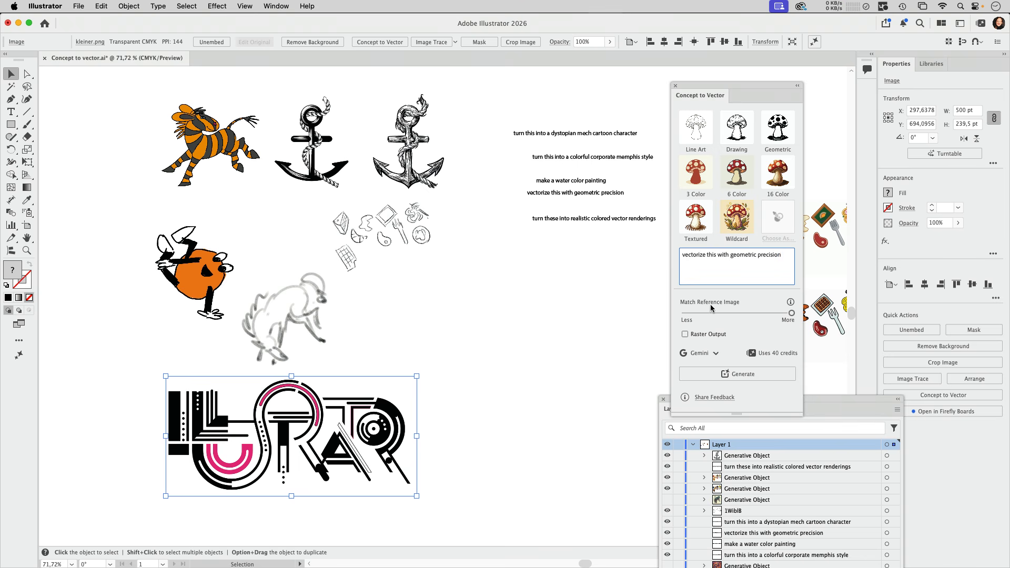
Step: Switch the partner model to Gemini 3.0 (Nano Banana Pro) and generate the lettering vector
click(700, 353)
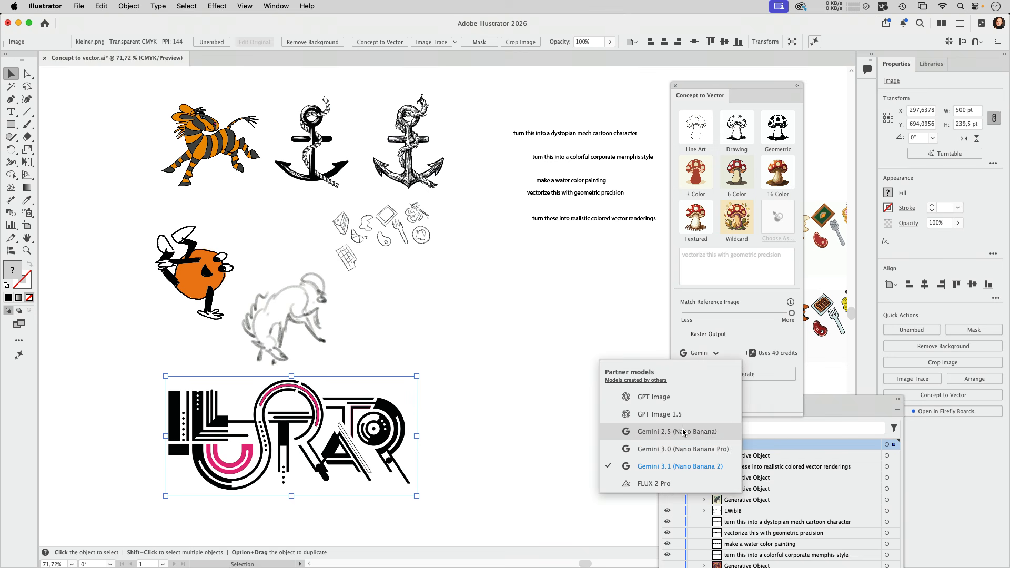
click(703, 449)
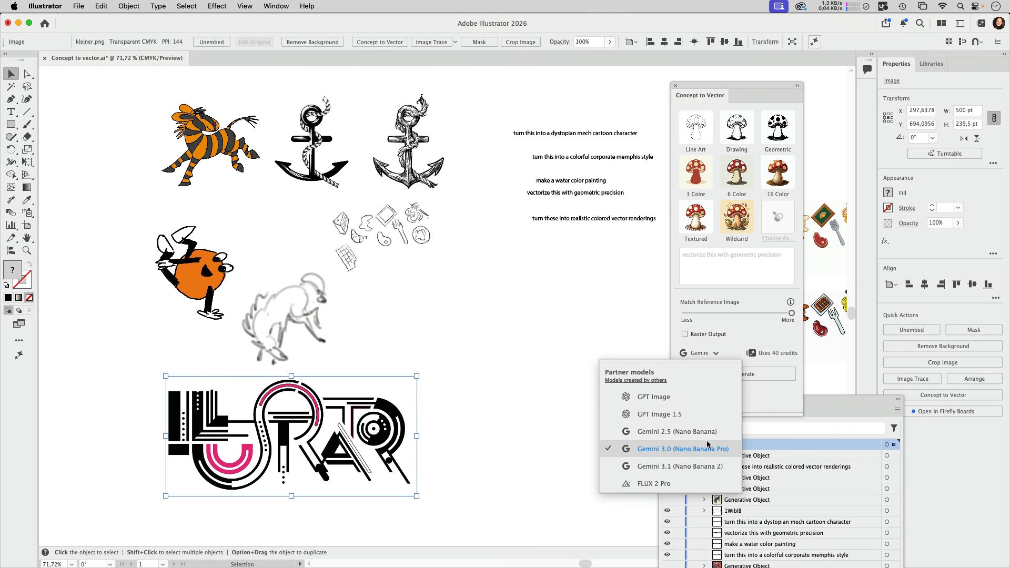
click(783, 409)
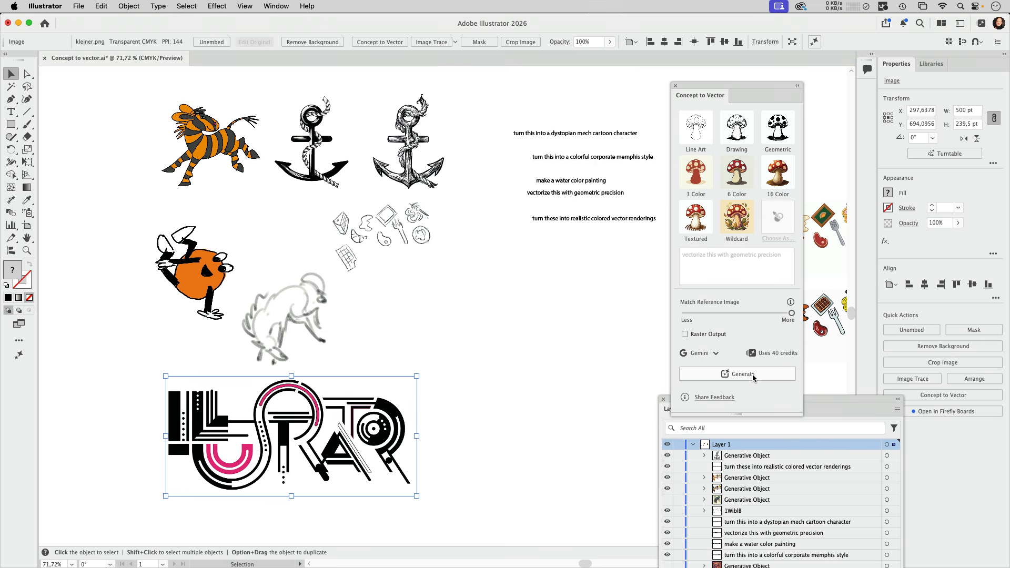
click(753, 375)
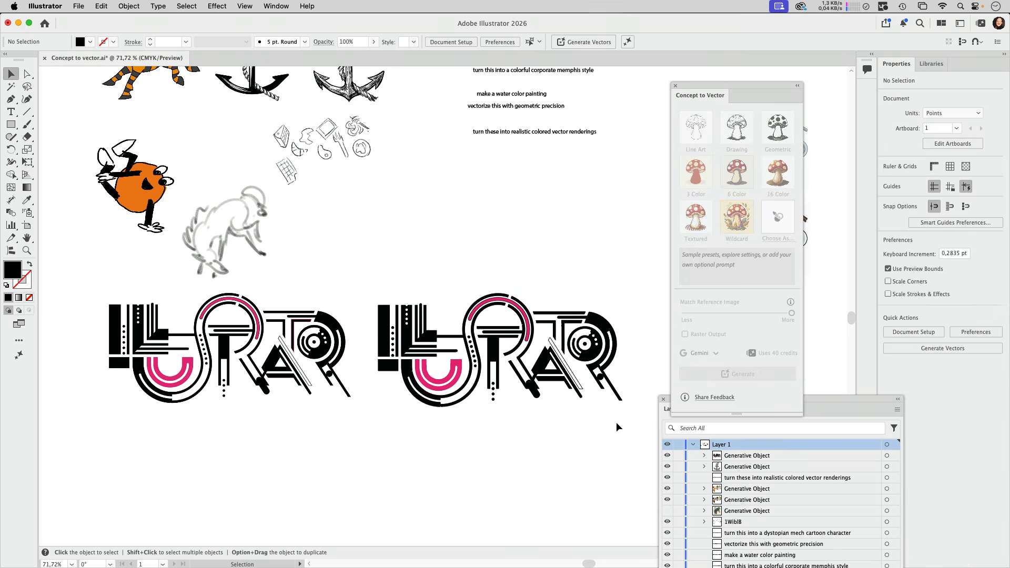
Step: Examine the generated lettering's curves and paths up close, in both preview and outline mode
scroll(494, 392, up, 5)
drag(495, 392, 491, 317)
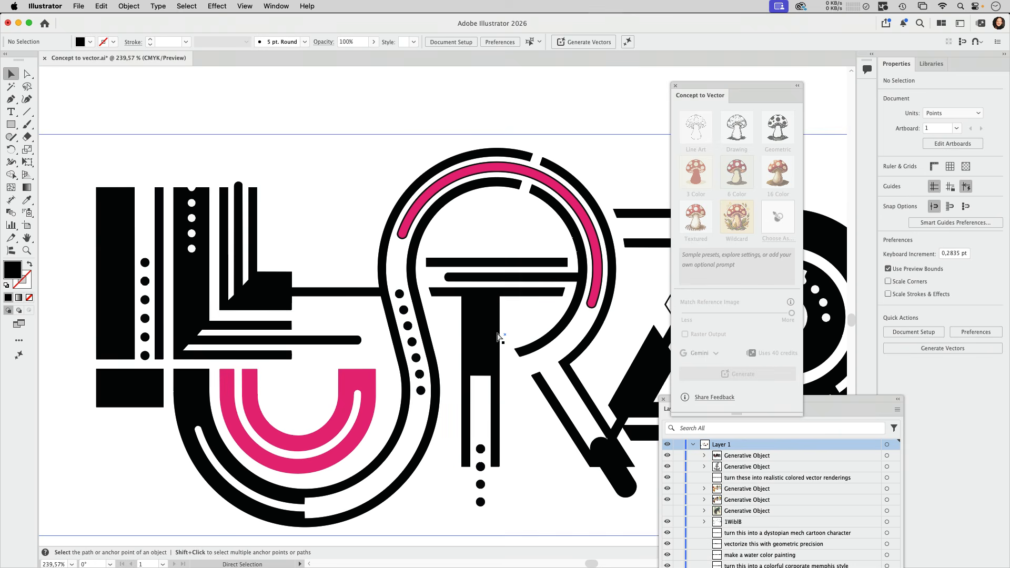
drag(384, 358, 448, 348)
drag(524, 262, 323, 317)
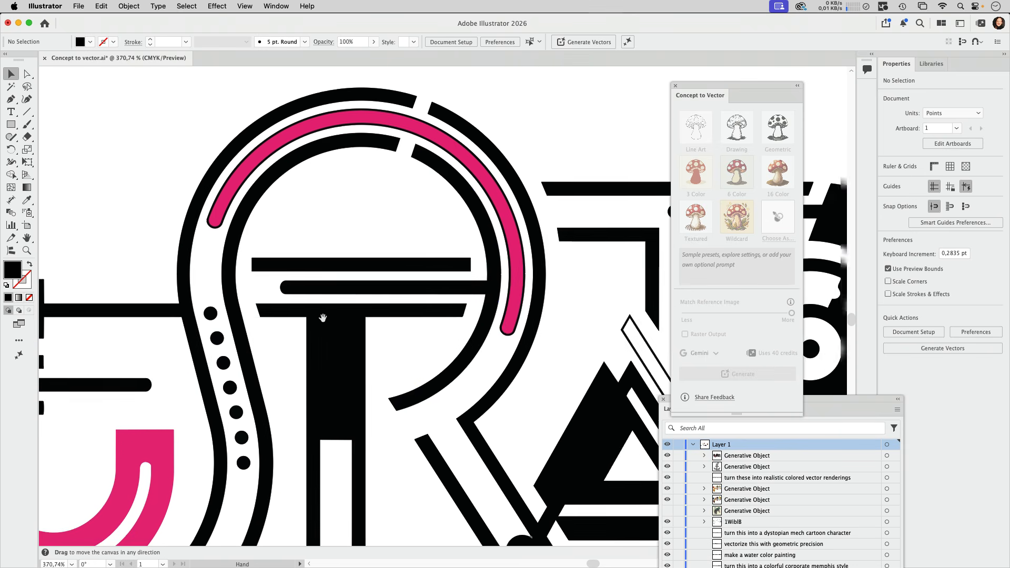
drag(445, 125, 581, 121)
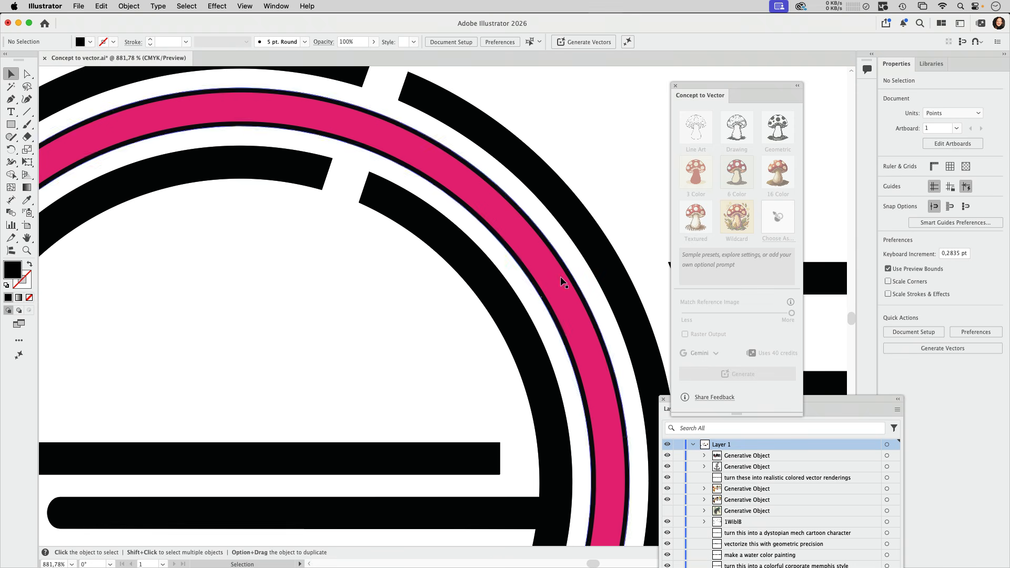
key(a)
key(super+y)
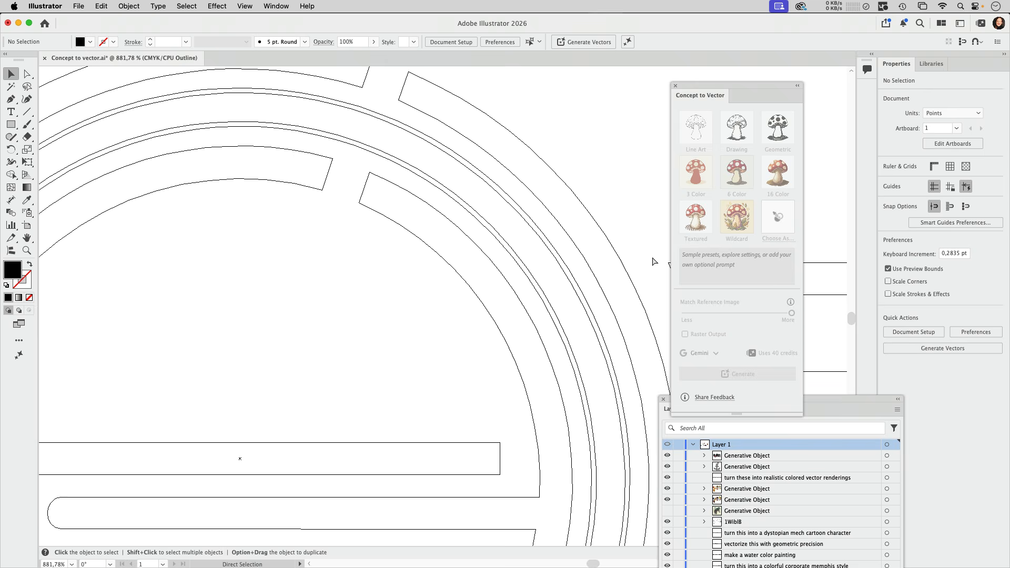
key(super+y)
Step: Move the generated geometric lettering below the original black and pink lettering
key(super+0)
drag(512, 262, 226, 310)
drag(226, 310, 354, 284)
drag(379, 210, 284, 203)
drag(442, 183, 370, 366)
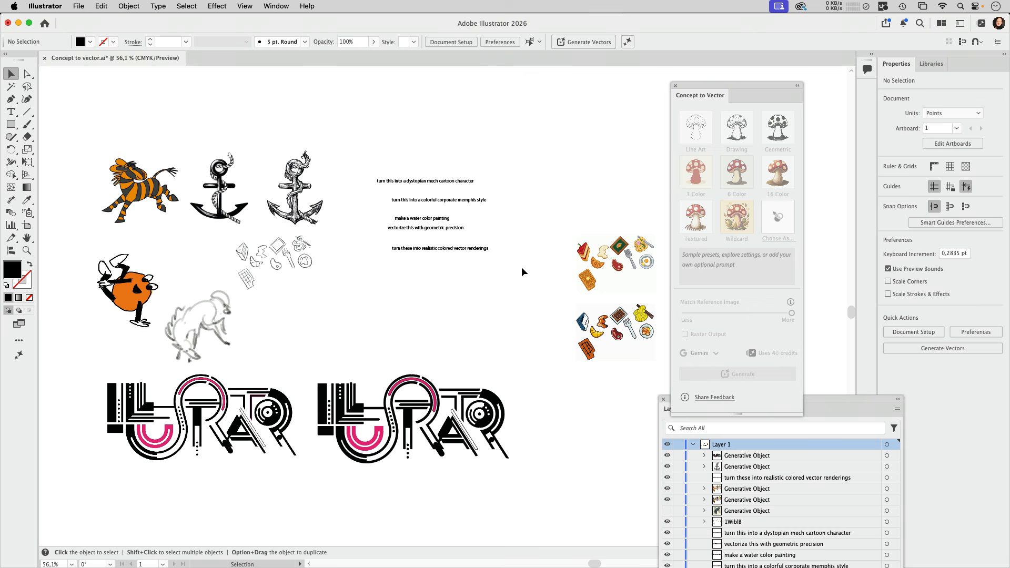
drag(384, 420, 175, 505)
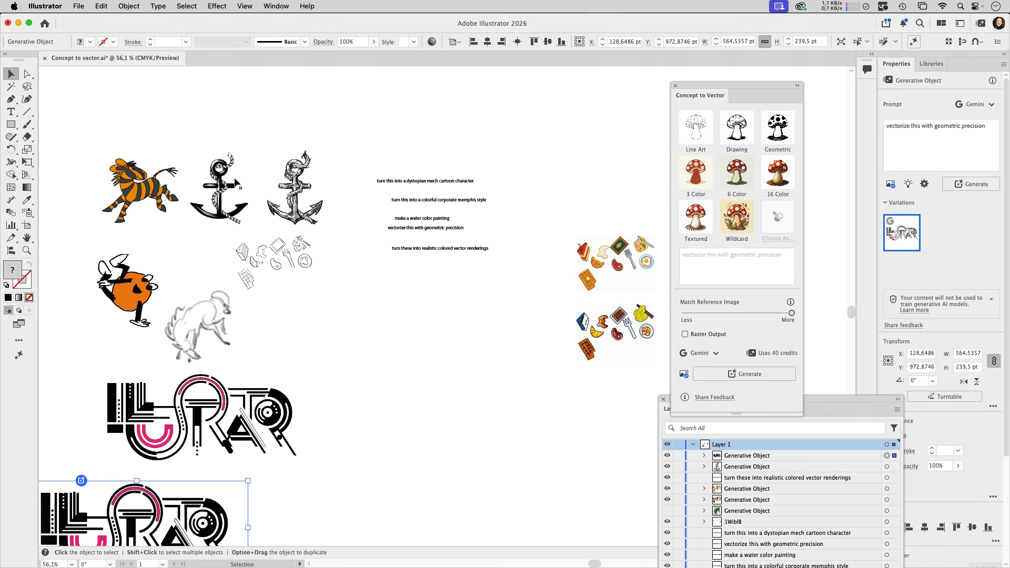
Step: Show the two hidden lettering Generative Objects in the layer list and move that list clear of the artwork
drag(861, 399, 580, 135)
click(387, 357)
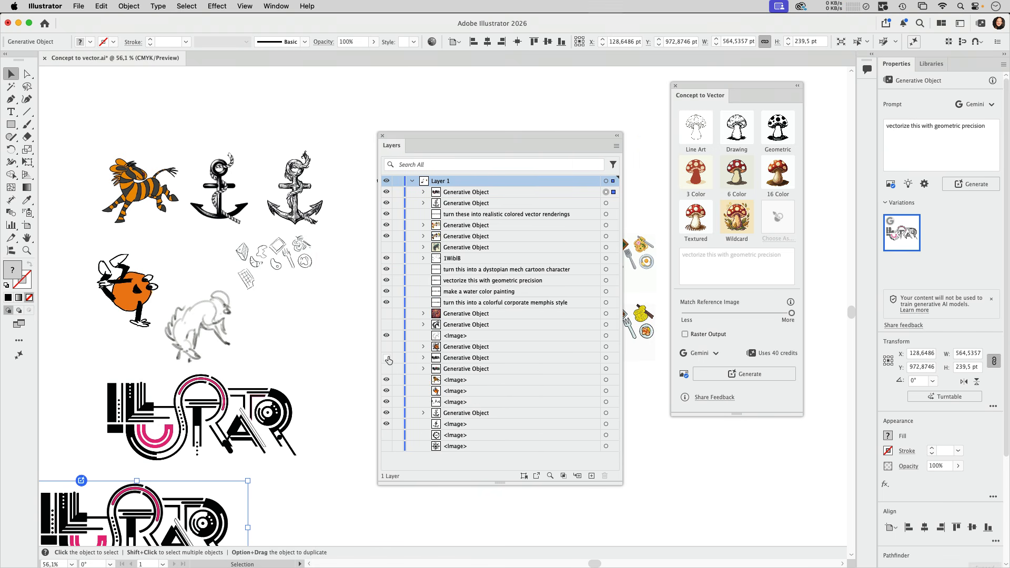
click(386, 370)
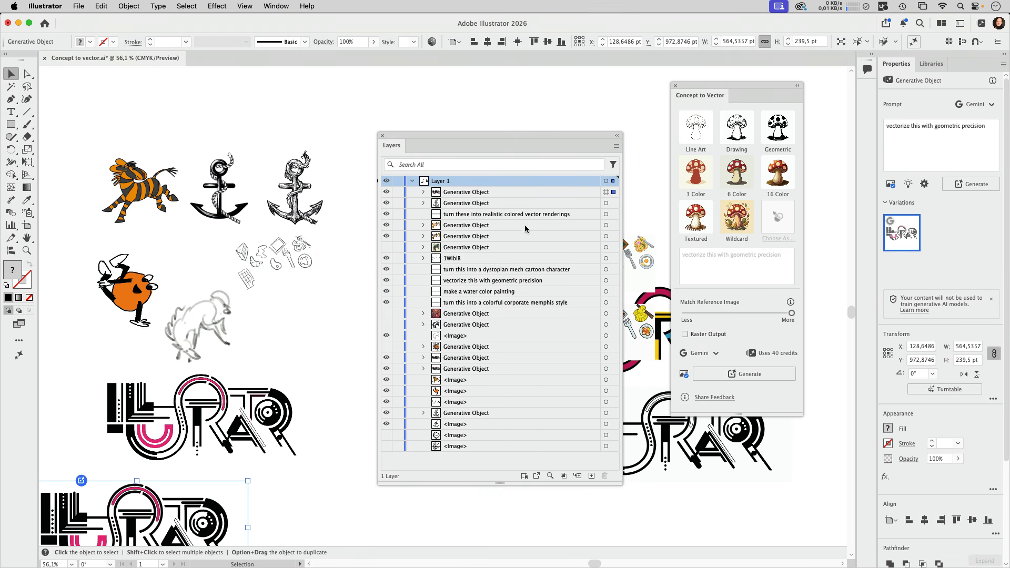
drag(525, 135, 250, 409)
Step: Reposition the black-only lettering variation and move the multicoloured lettering clear of the food illustrations
drag(559, 437, 445, 296)
drag(493, 293, 407, 314)
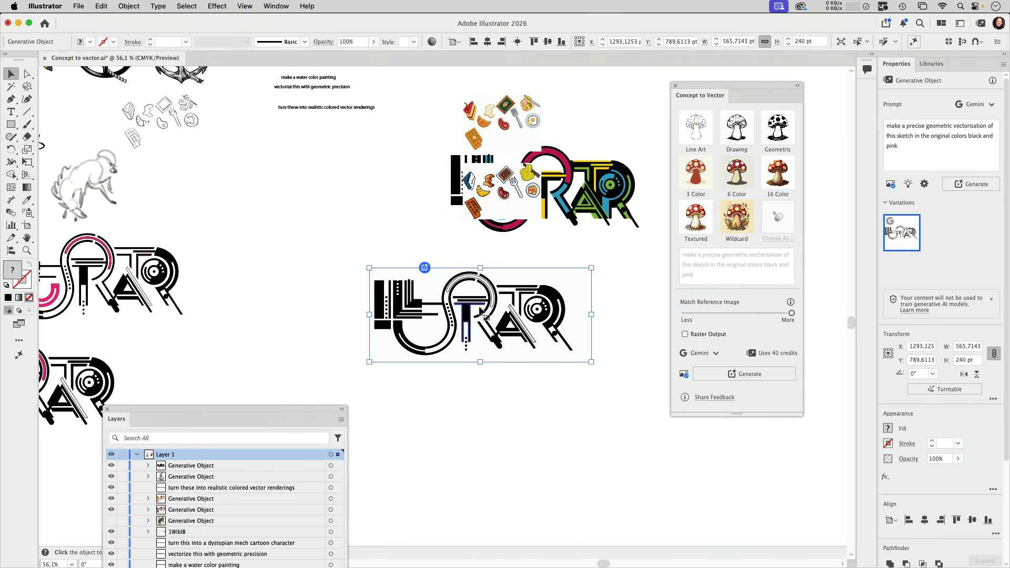
drag(587, 192, 363, 219)
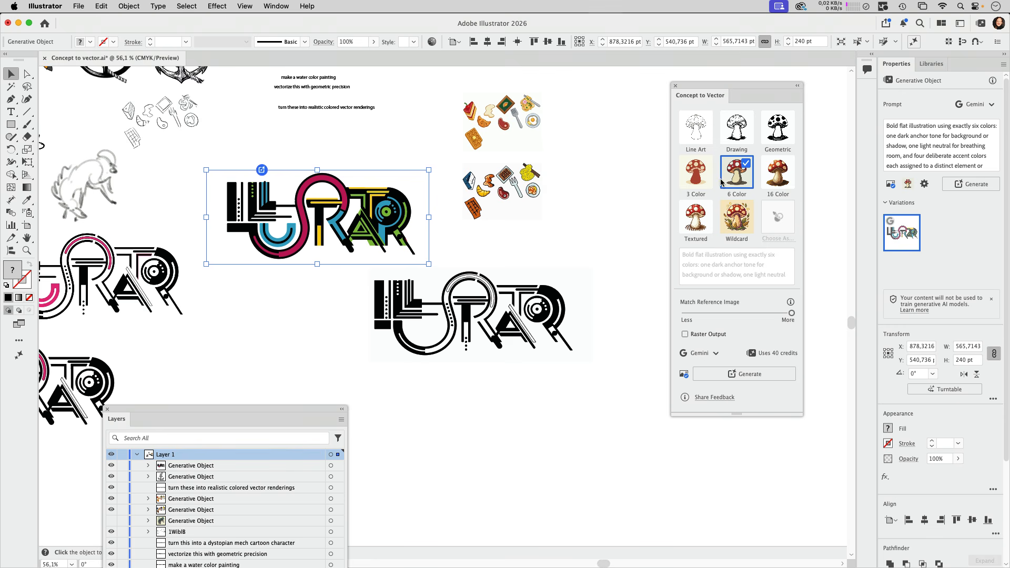
Step: Inspect the multicoloured lettering up close and read the full prompt behind its 6 Color preset
drag(326, 201, 443, 208)
click(502, 128)
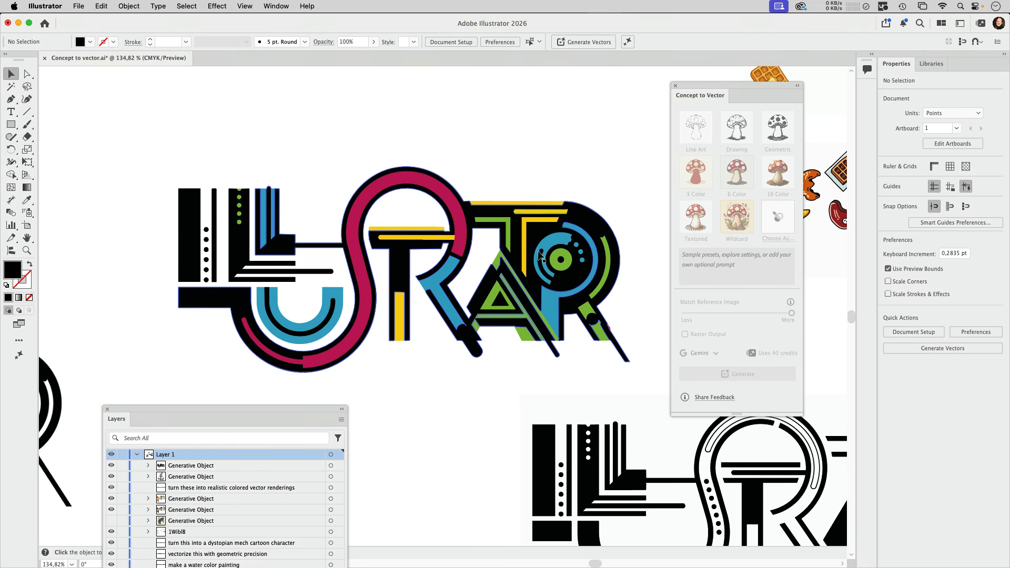
click(351, 224)
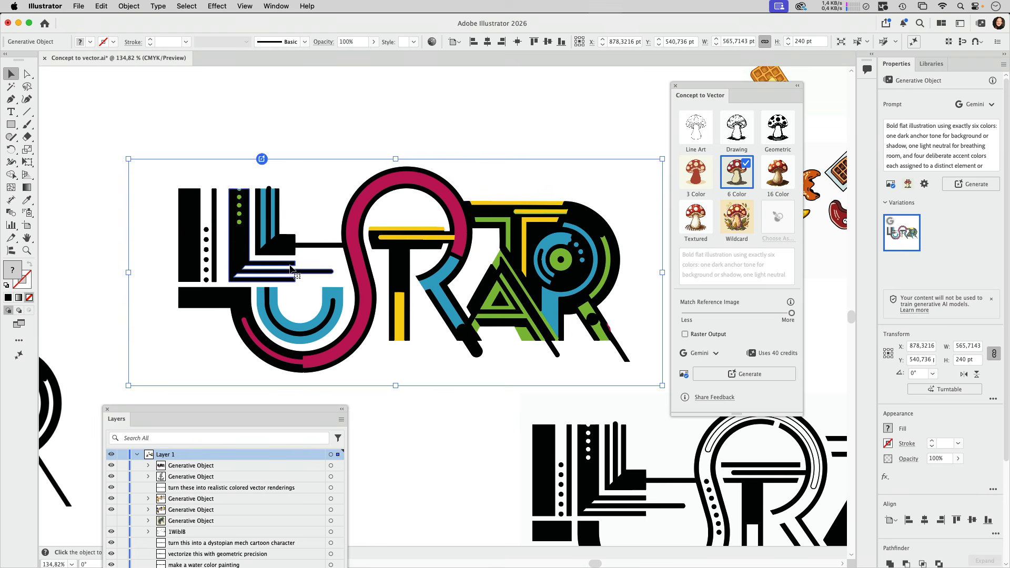
drag(787, 277, 700, 329)
click(730, 272)
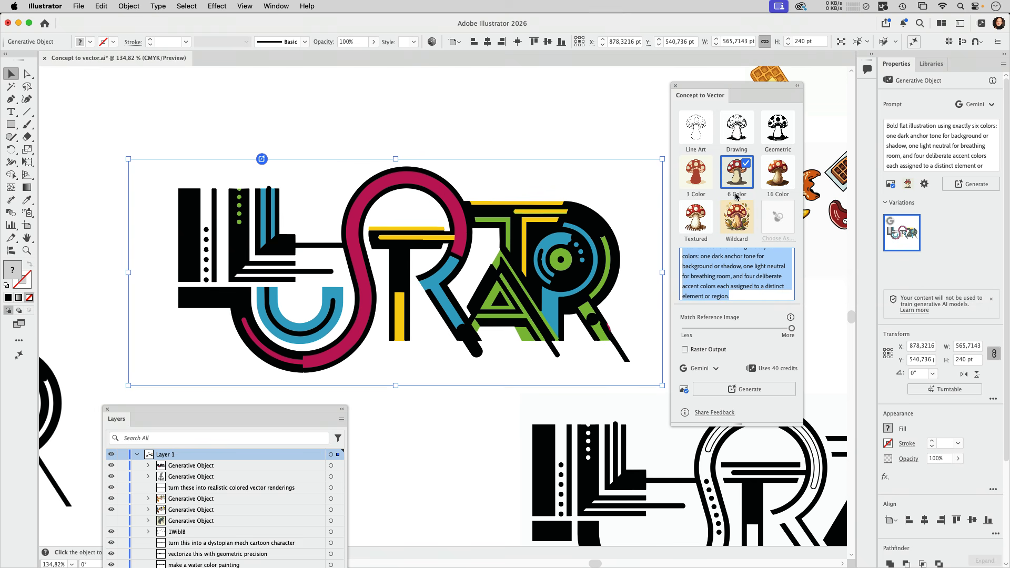
click(586, 131)
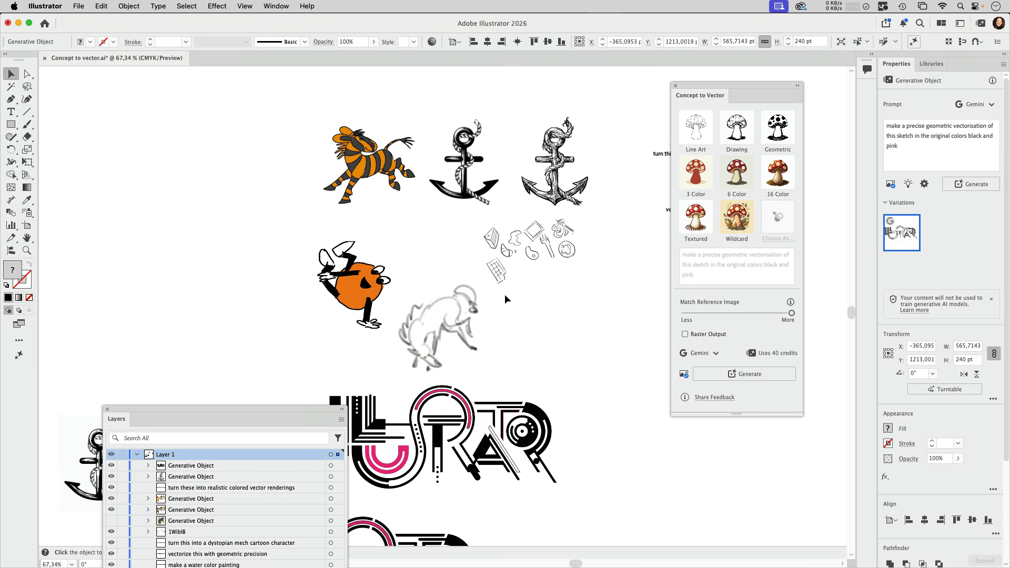
Step: Move the original lettering image to the left of the character drawings and raise both anchors above the striped animal
drag(505, 447, 169, 308)
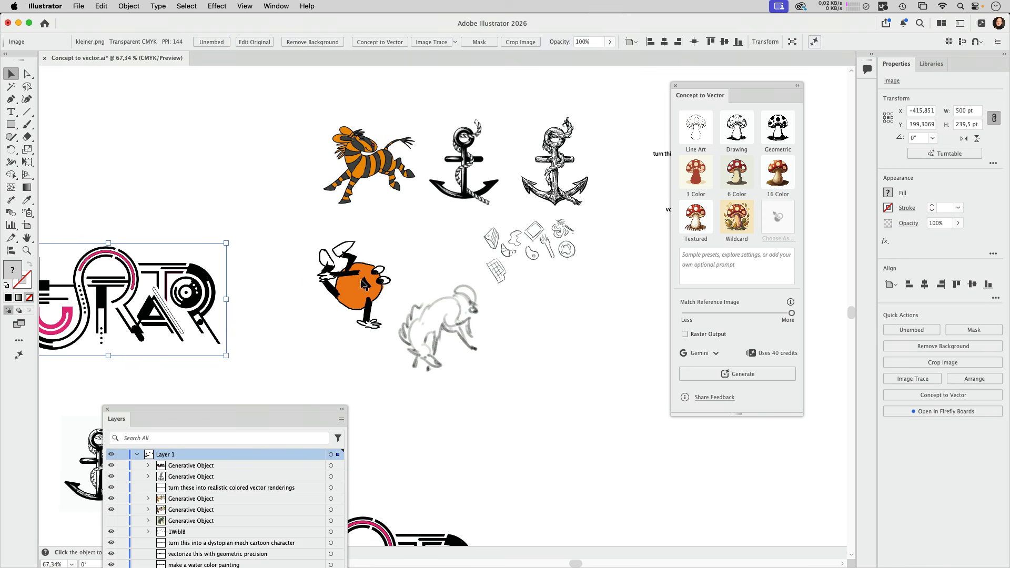
drag(413, 268, 402, 291)
drag(402, 291, 402, 291)
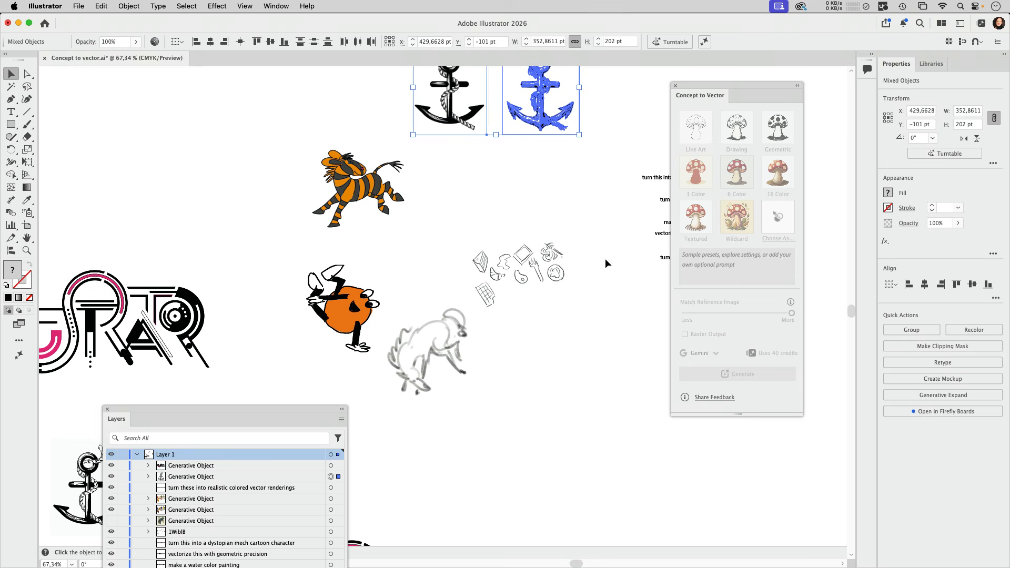
click(609, 271)
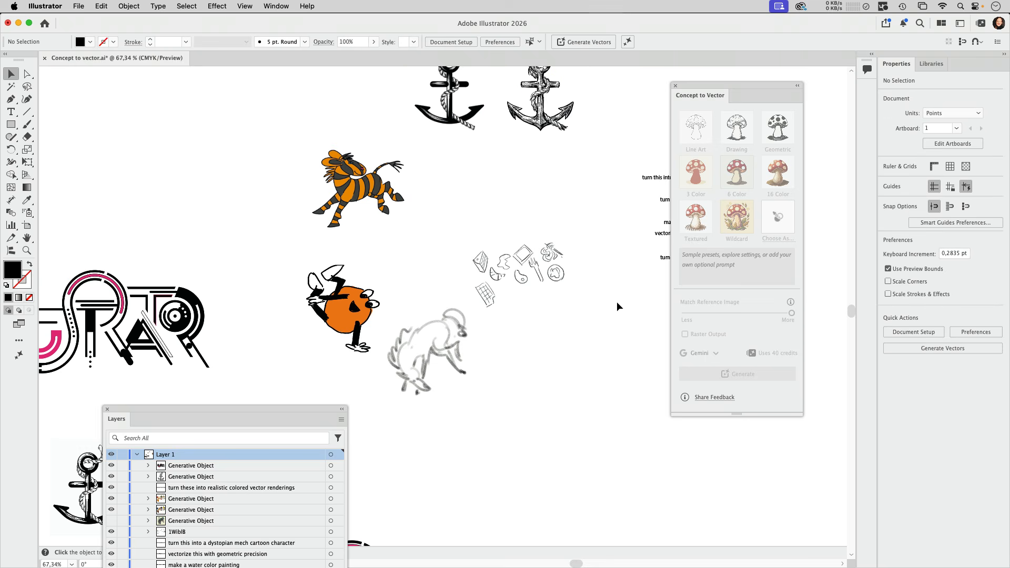
Step: Move the food sketches up into the free space beneath the two anchors
mouse_move(564, 295)
mouse_down()
mouse_move(563, 323)
mouse_move(547, 316)
mouse_move(543, 264)
mouse_up()
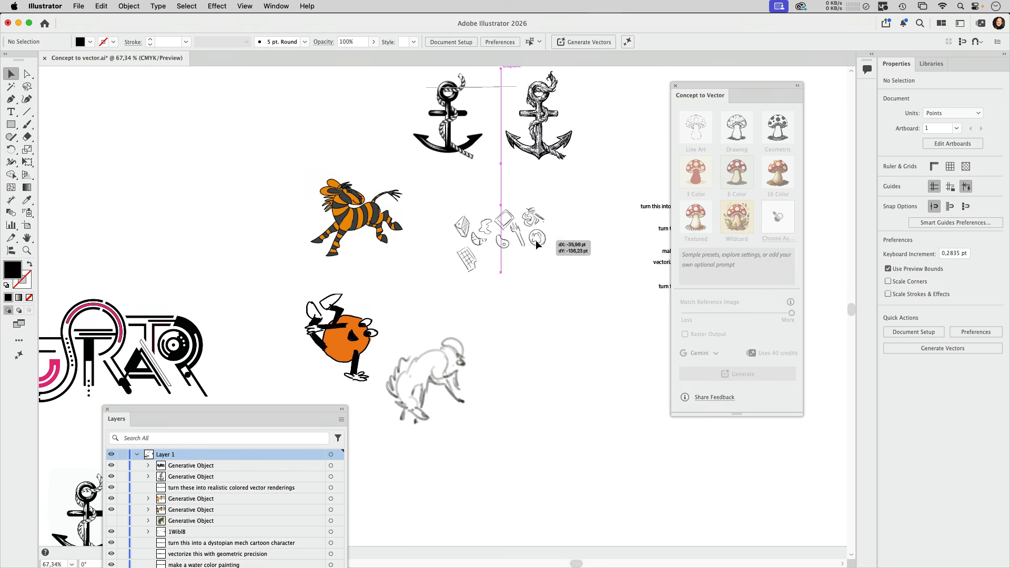
drag(590, 290, 493, 315)
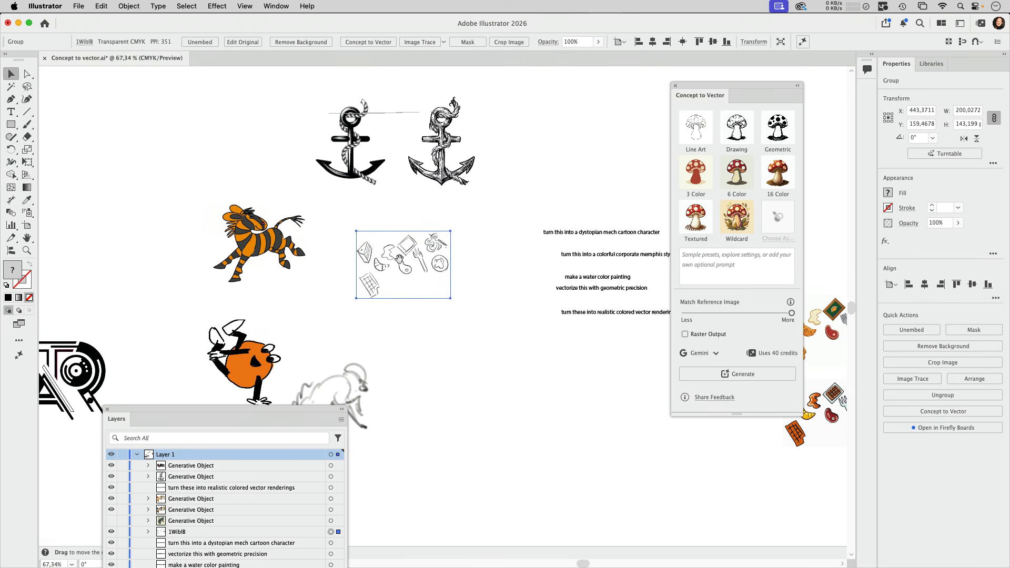
drag(432, 269, 558, 272)
drag(471, 283, 493, 263)
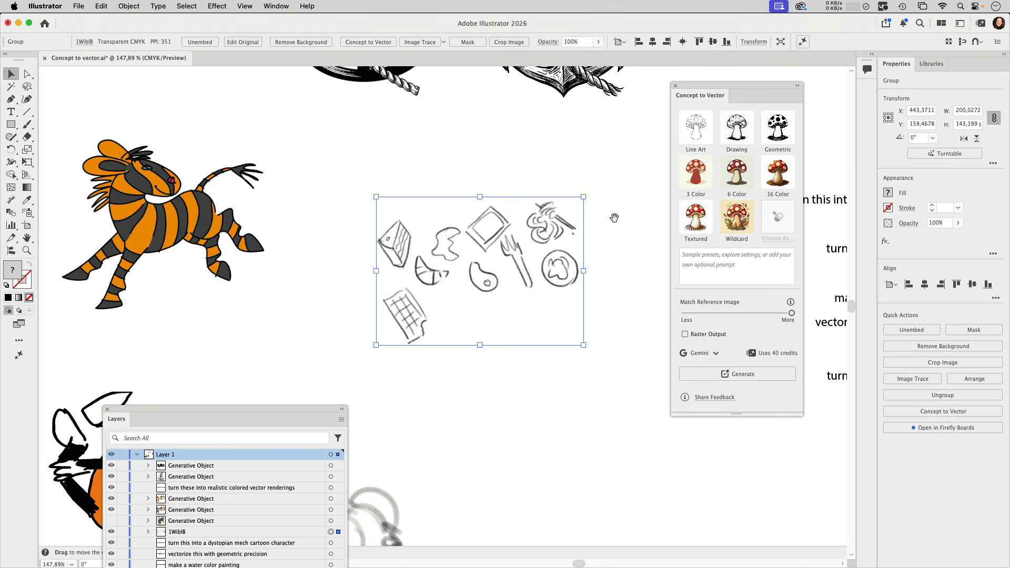
Step: Generate a vector from the food sketches using the copied prompt "turn these into realistic colored vector renderings" with the Gemini model
scroll(616, 219, right, 10)
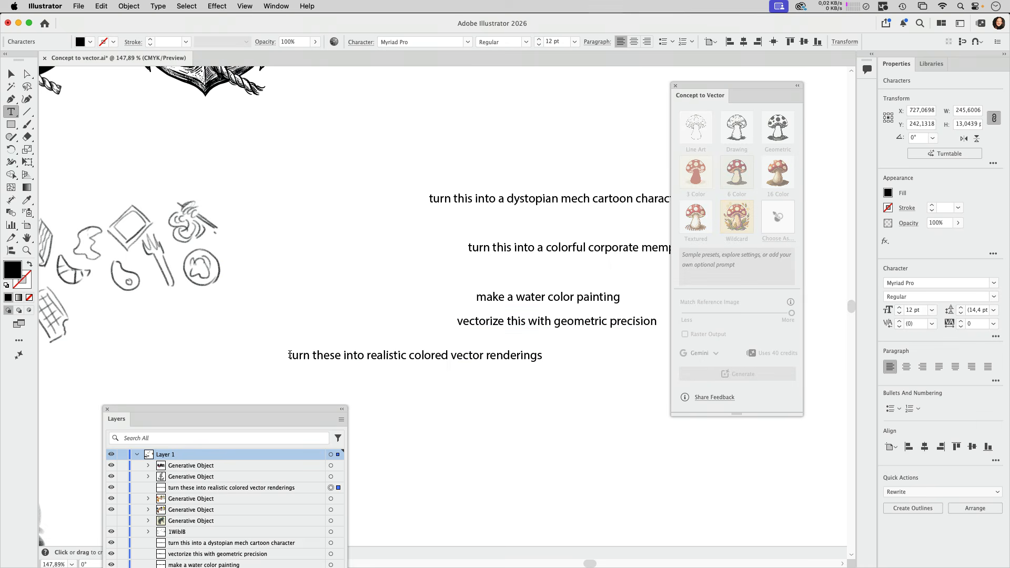
drag(290, 355, 570, 355)
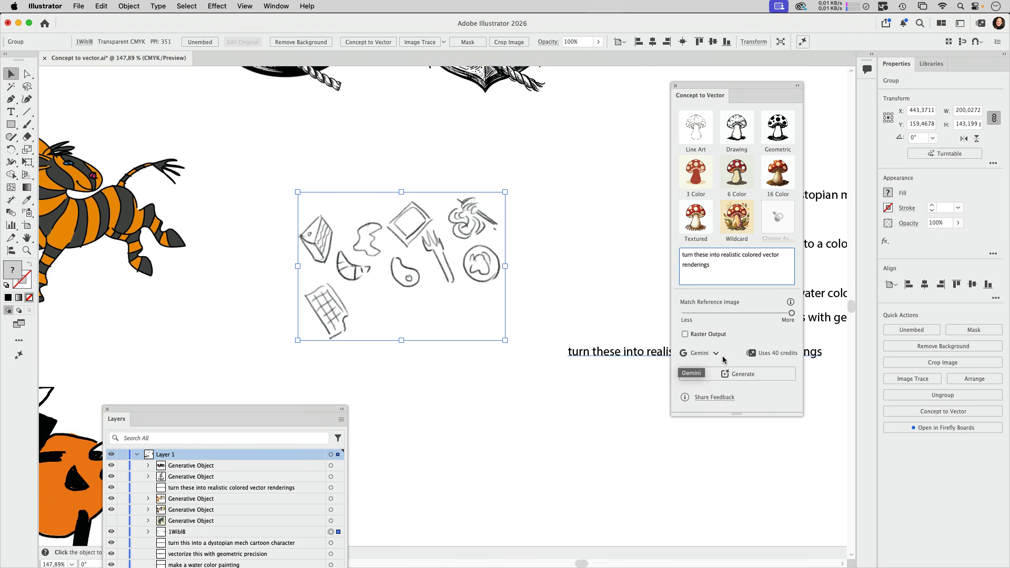
click(750, 379)
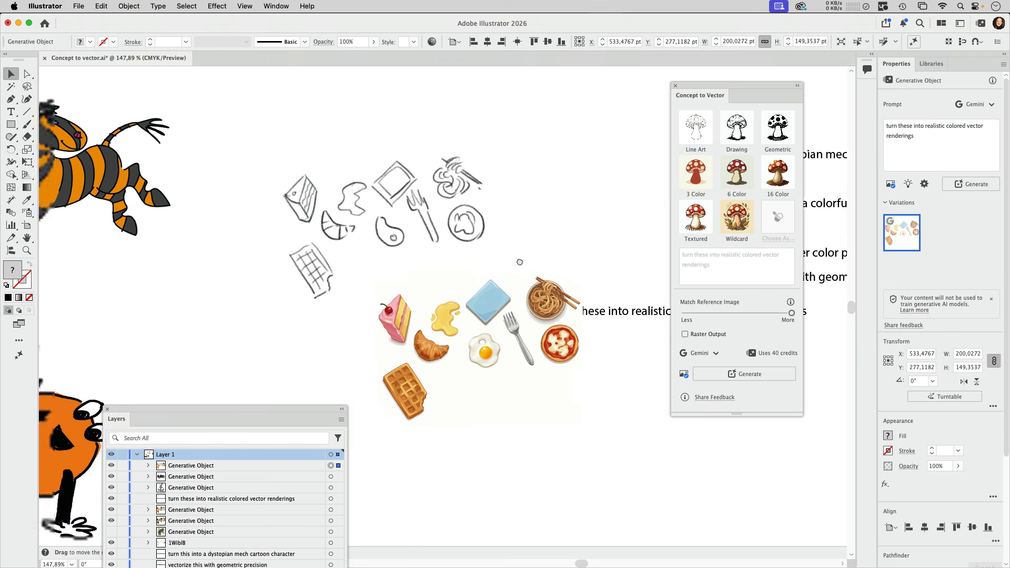
Step: Examine the details of the generated food renderings and compare each item with the original sketches
drag(520, 262, 571, 193)
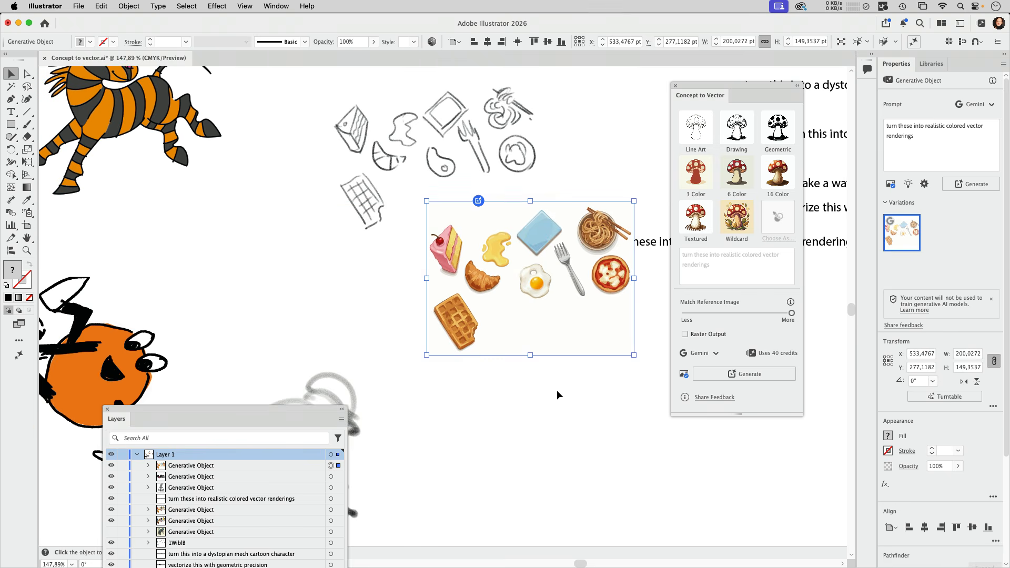
click(558, 390)
drag(574, 282, 537, 305)
click(622, 435)
drag(552, 256, 770, 270)
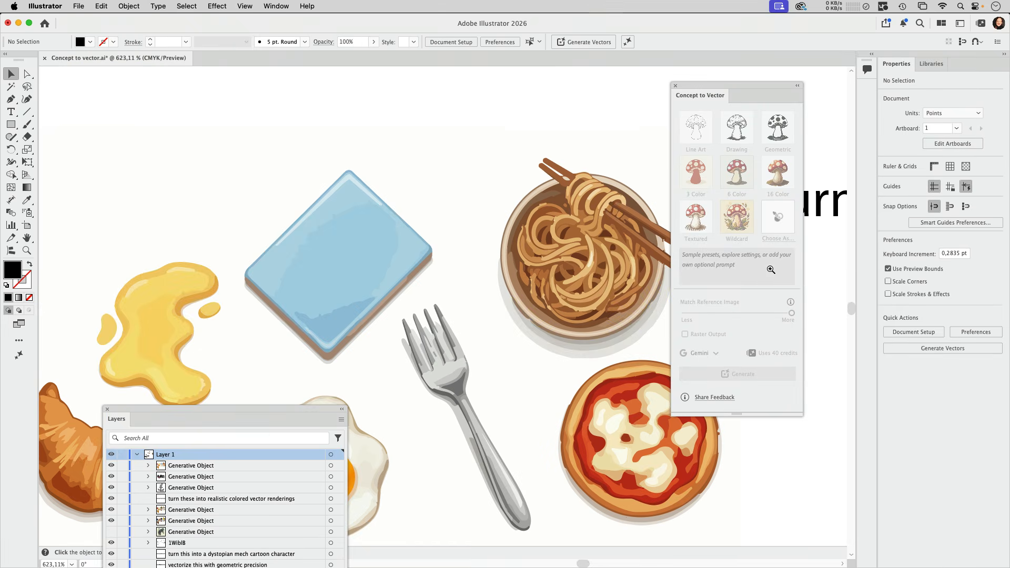
drag(401, 320, 548, 247)
drag(548, 247, 371, 280)
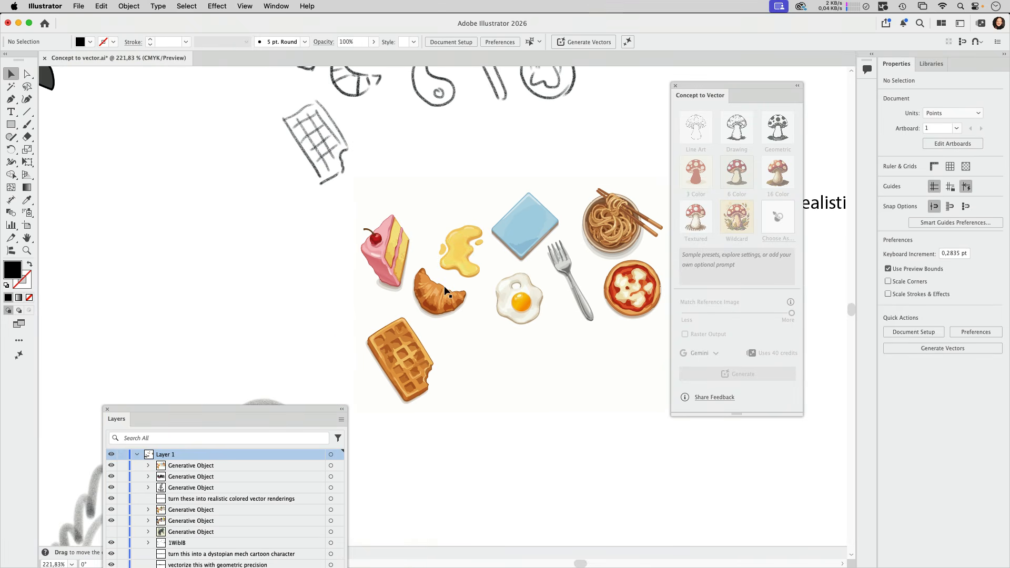
drag(454, 259, 461, 335)
drag(513, 289, 473, 290)
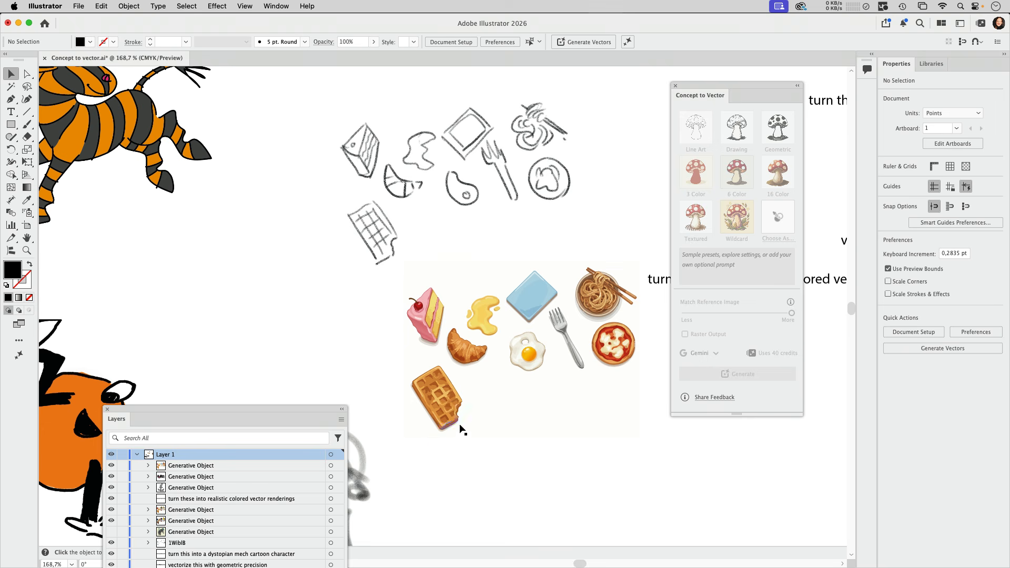
drag(521, 407, 482, 396)
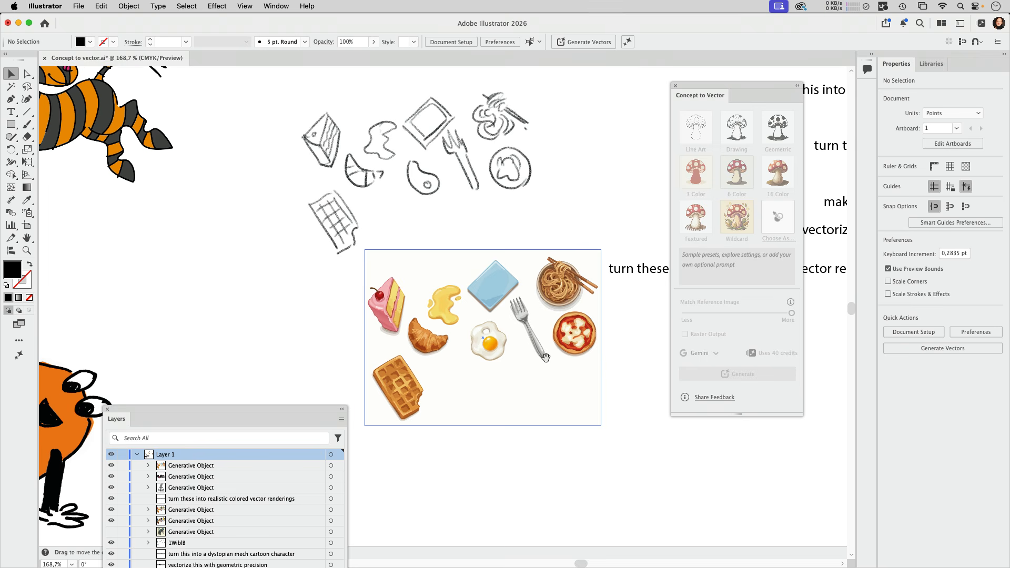
Step: Move the new food renderings beside the two earlier generated food illustrations
scroll(541, 338, down, 3)
drag(387, 253, 580, 310)
drag(582, 306, 323, 224)
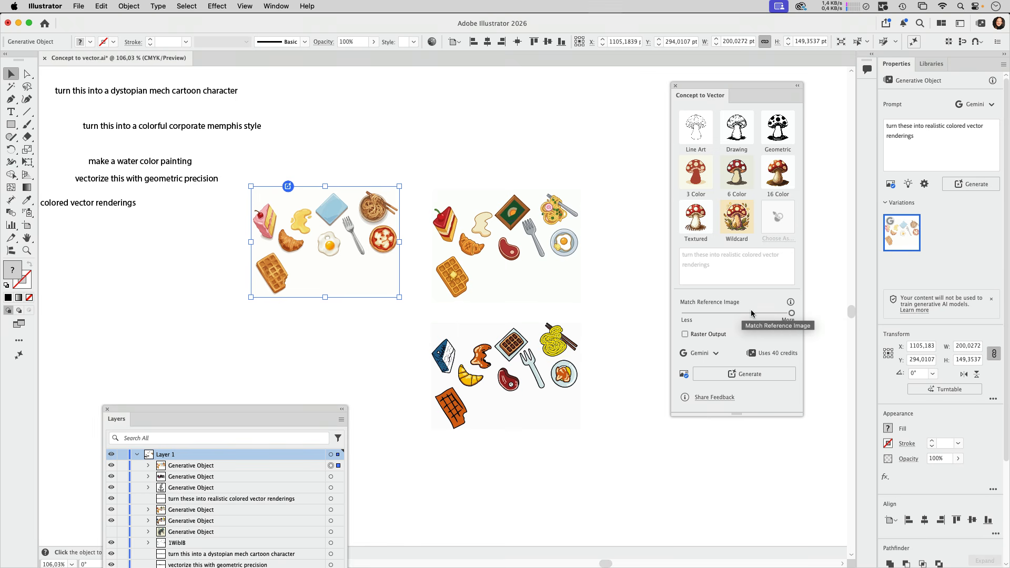
Step: Compare the new food renderings up close with the two earlier generated food versions
scroll(500, 224, up, 5)
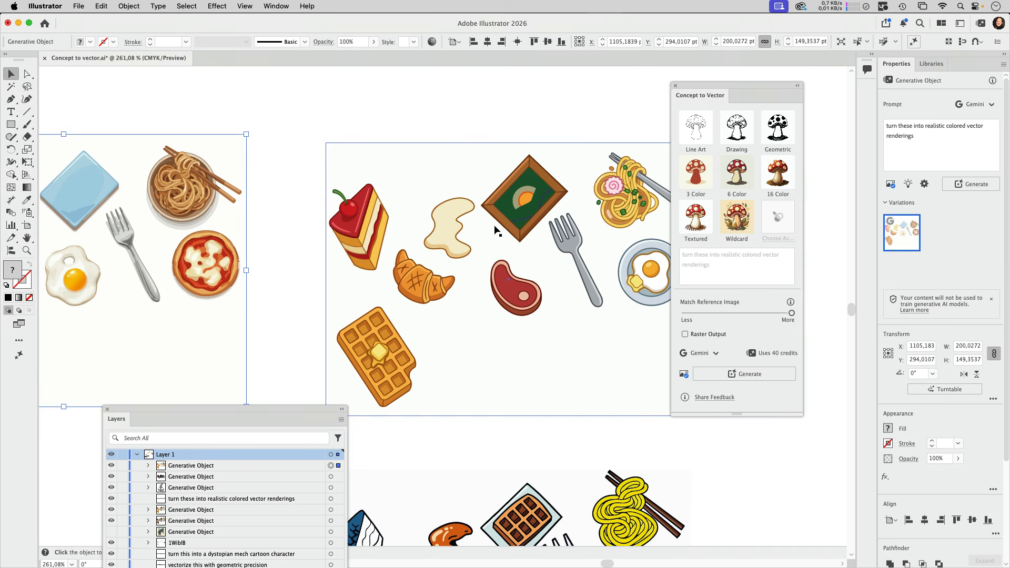
click(471, 127)
scroll(465, 209, right, 5)
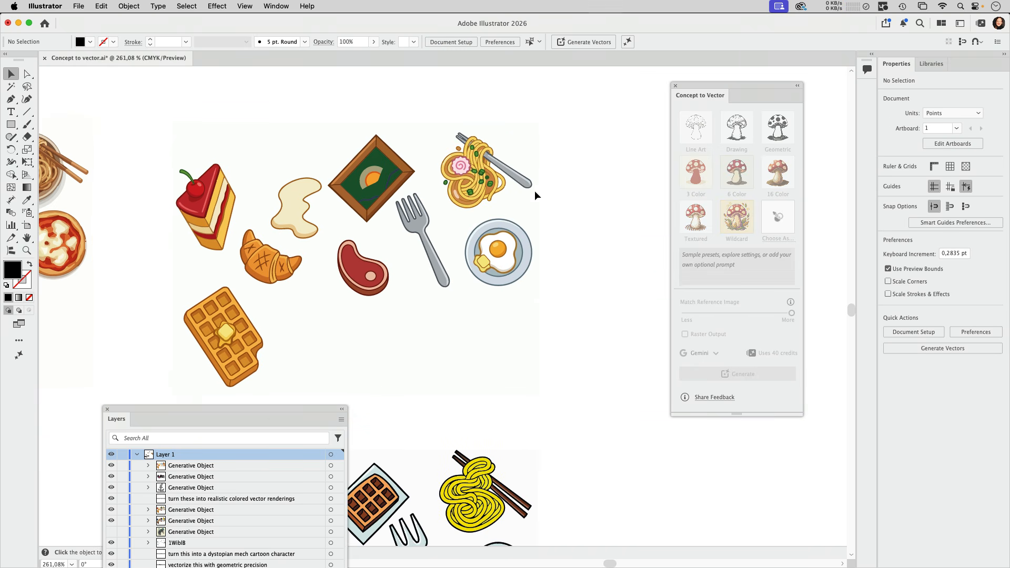
scroll(306, 260, left, 3)
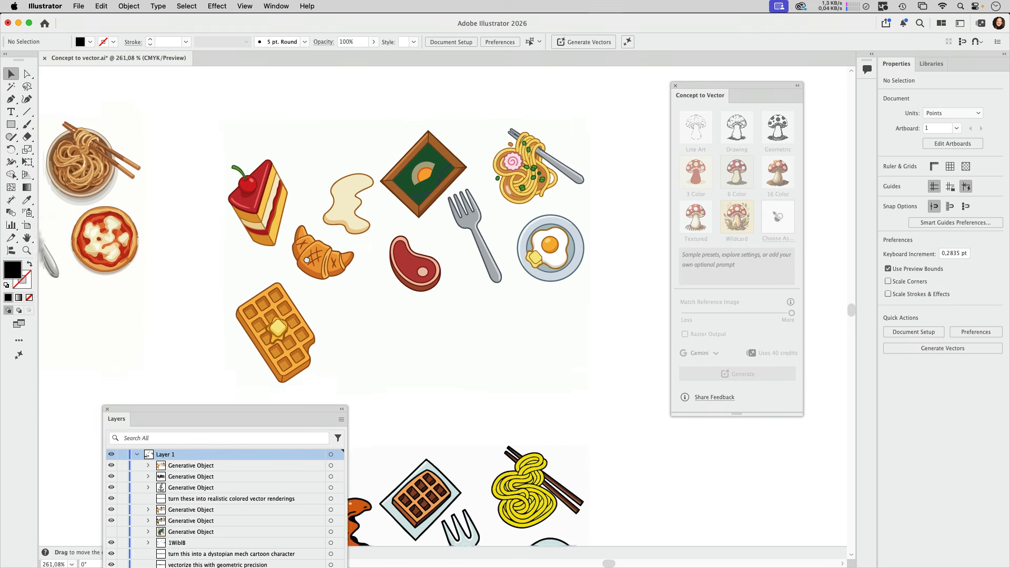
scroll(306, 260, right, 5)
scroll(342, 248, left, 5)
scroll(394, 237, right, 2)
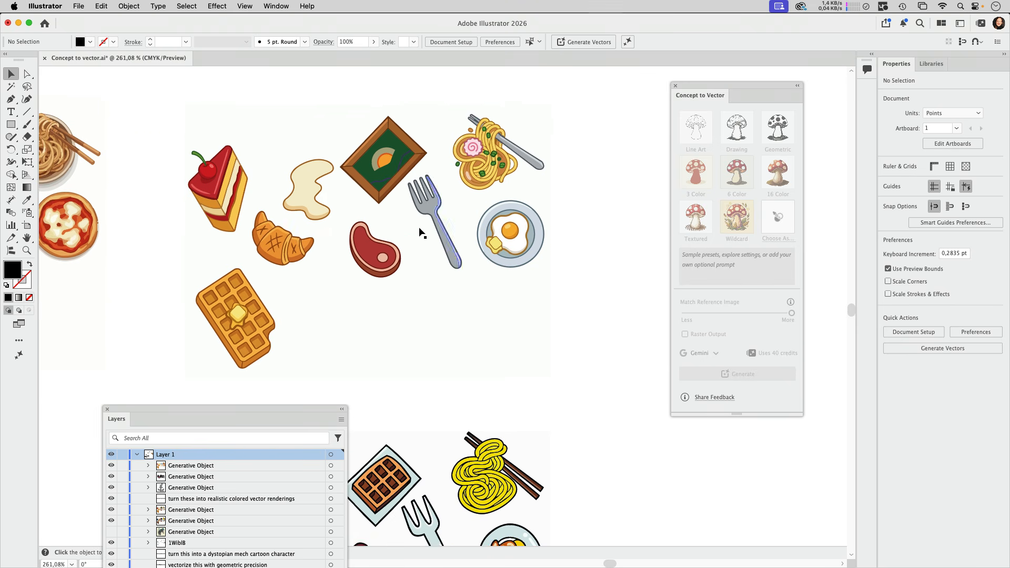
scroll(421, 233, left, 10)
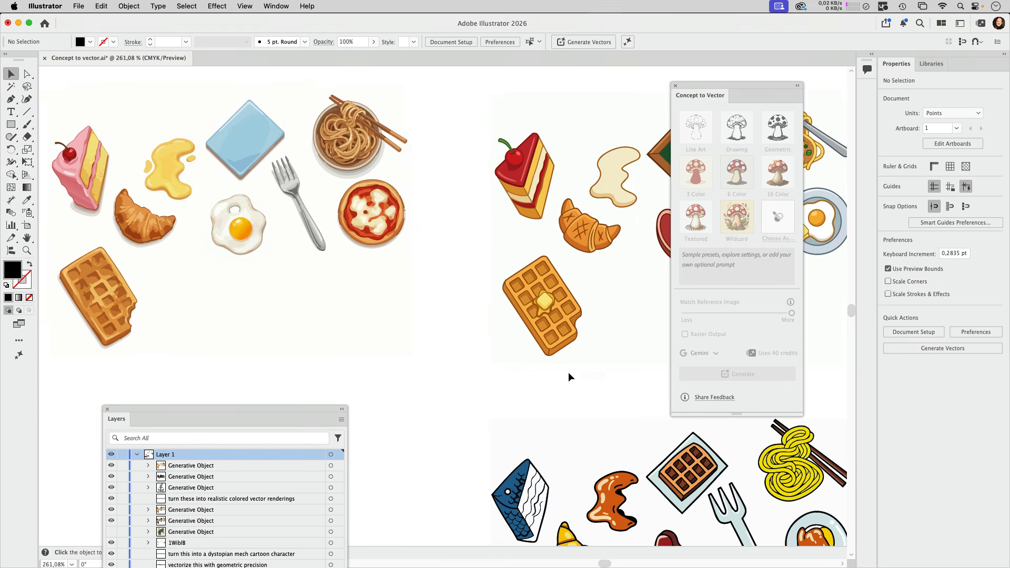
scroll(568, 371, down, 8)
scroll(568, 372, right, 6)
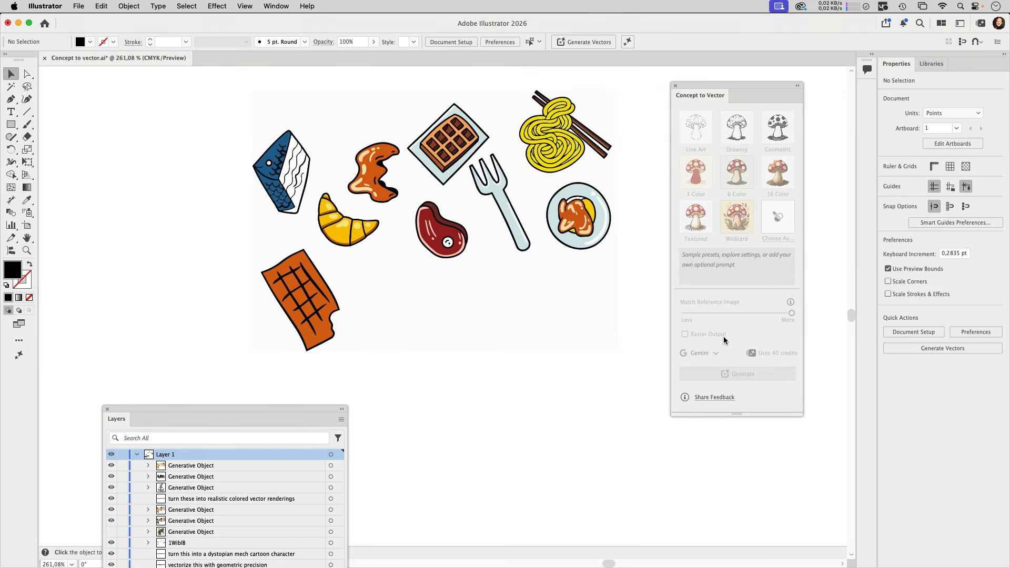
Step: Check the partner model used for the outlined flat-color food artwork and the other models offered for it
click(541, 238)
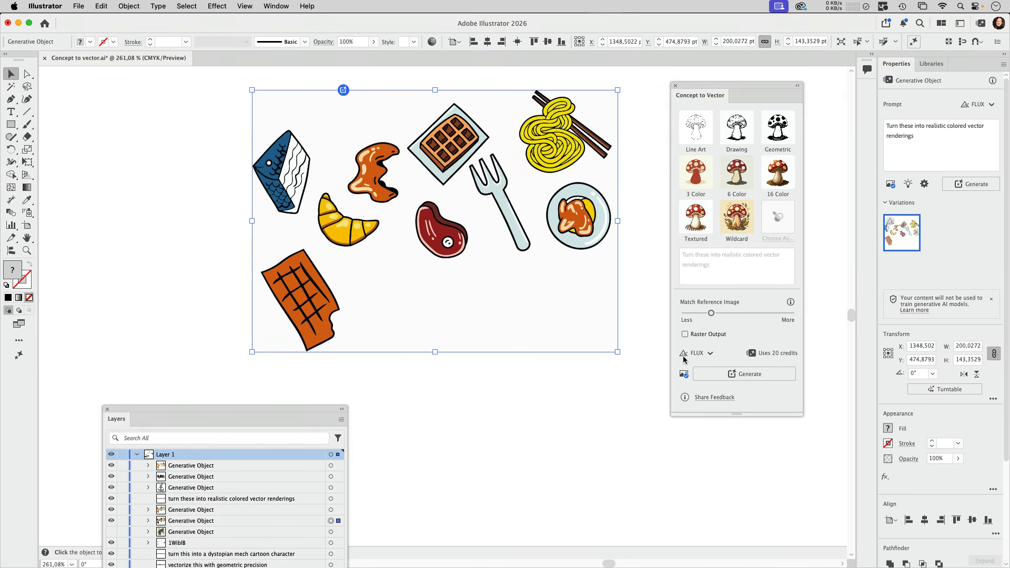
click(710, 354)
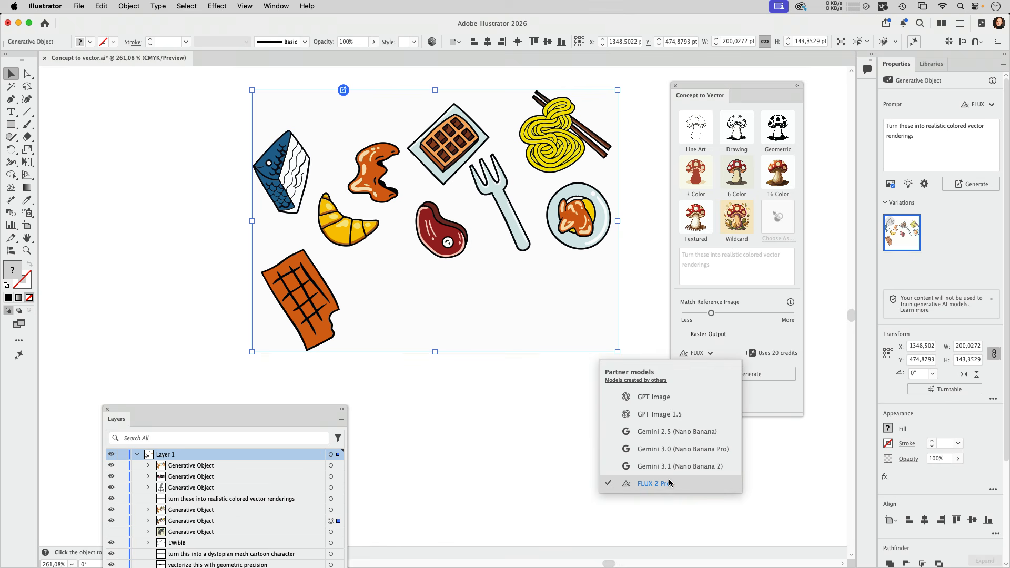
click(776, 335)
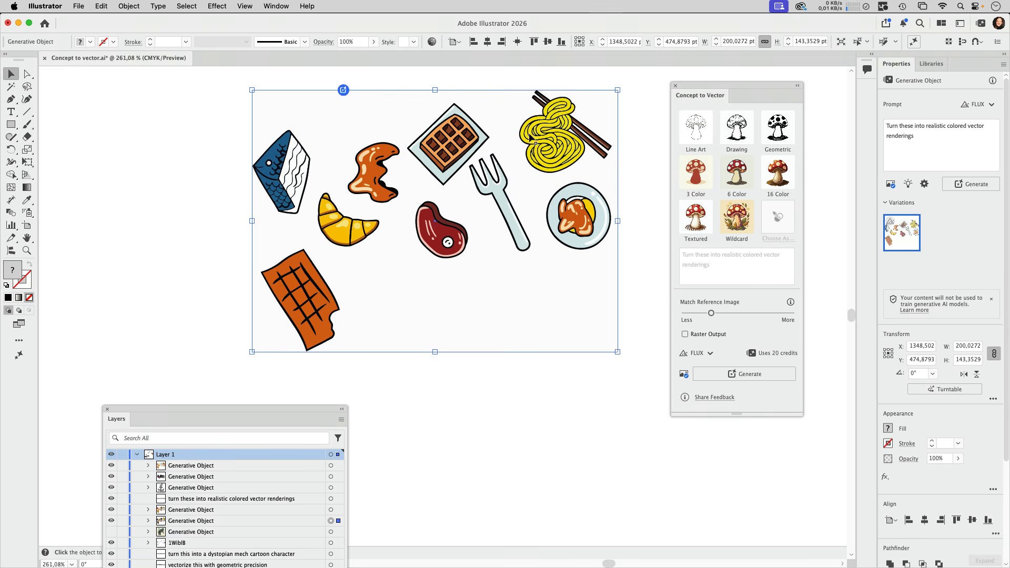
Step: Move the orange handstand character image to a spot below the zebra drawing
scroll(326, 283, down, 6)
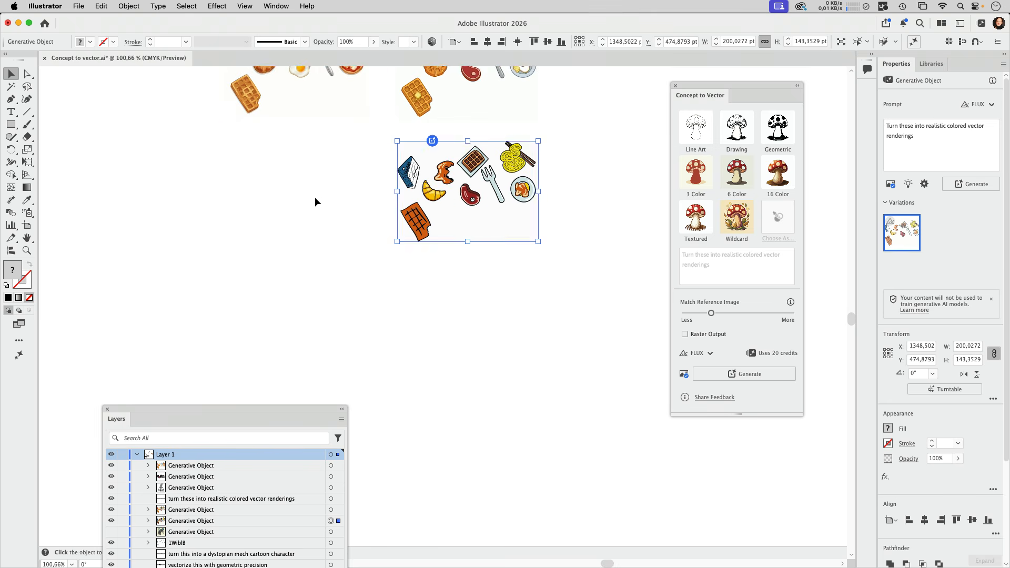
drag(364, 265, 412, 325)
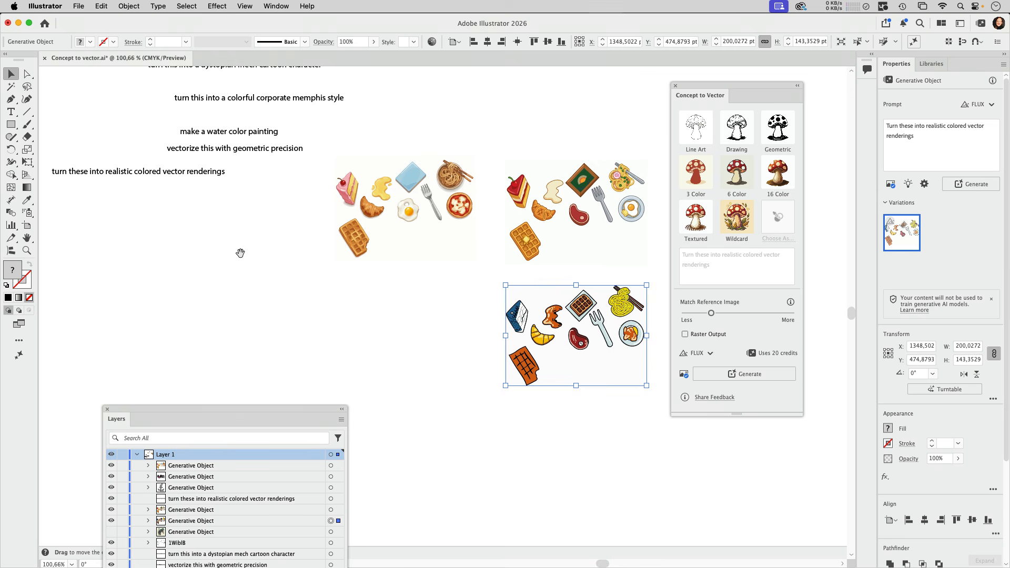
mouse_move(242, 253)
mouse_down()
mouse_move(275, 286)
mouse_move(489, 354)
mouse_move(666, 376)
mouse_up()
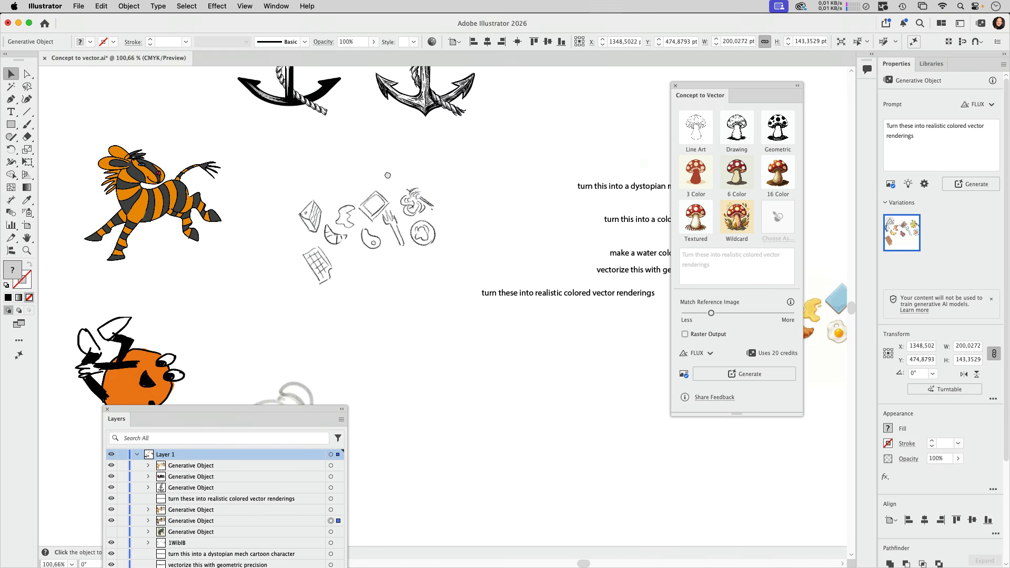
drag(388, 175, 496, 219)
click(594, 468)
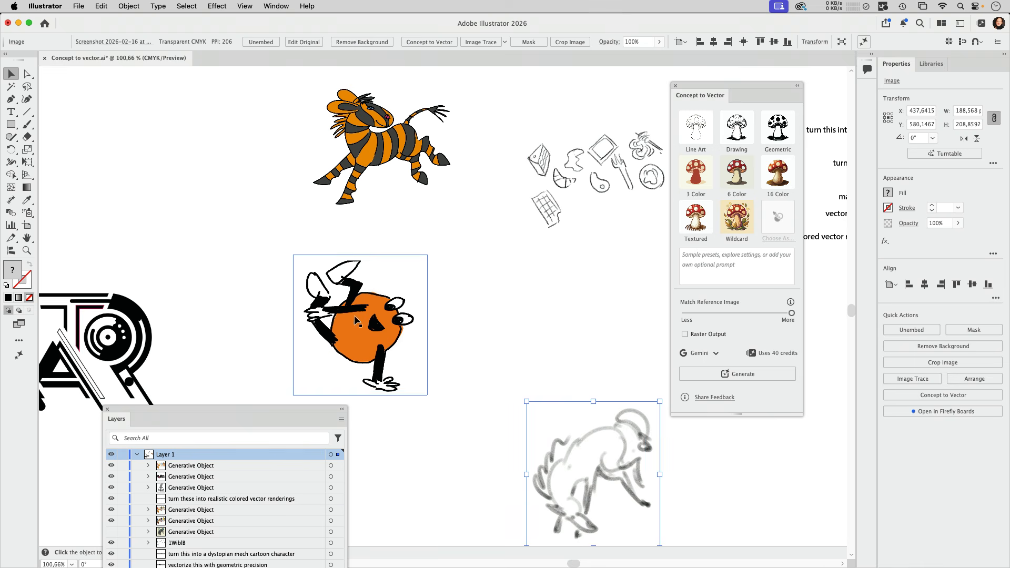
drag(356, 320, 457, 294)
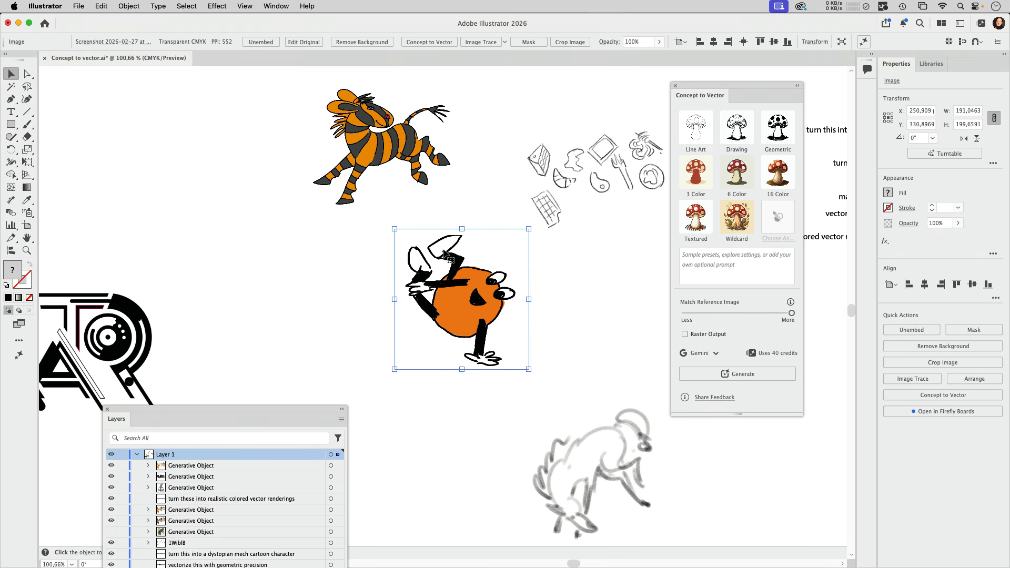
scroll(534, 263, down, 4)
drag(504, 203, 461, 218)
scroll(529, 203, right, 6)
scroll(530, 203, up, 3)
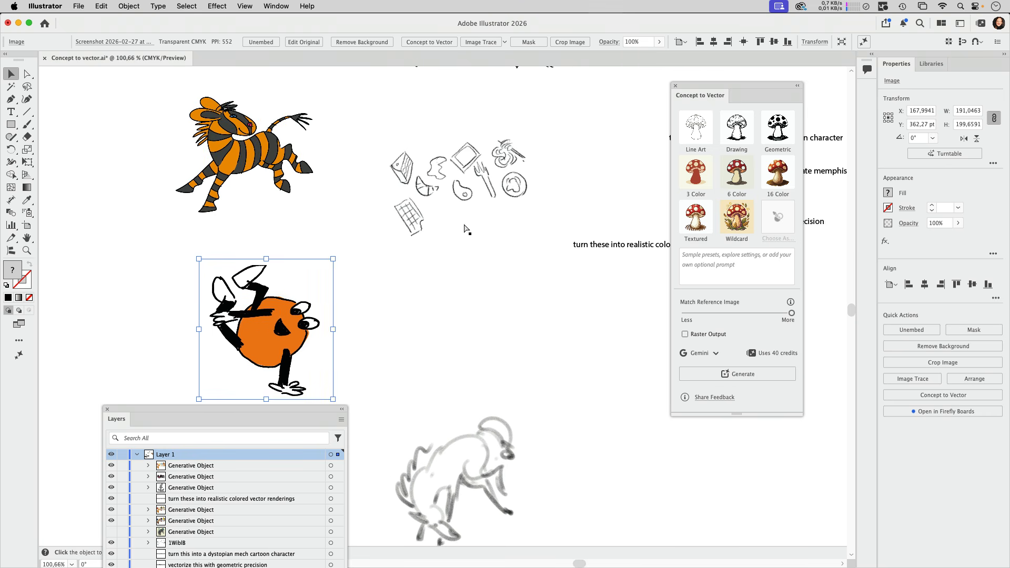
Step: Copy the text "turn this into a colorful corporate memphis style" and enter it as the prompt for the orange character image
drag(516, 184, 441, 229)
drag(547, 181, 437, 269)
click(588, 265)
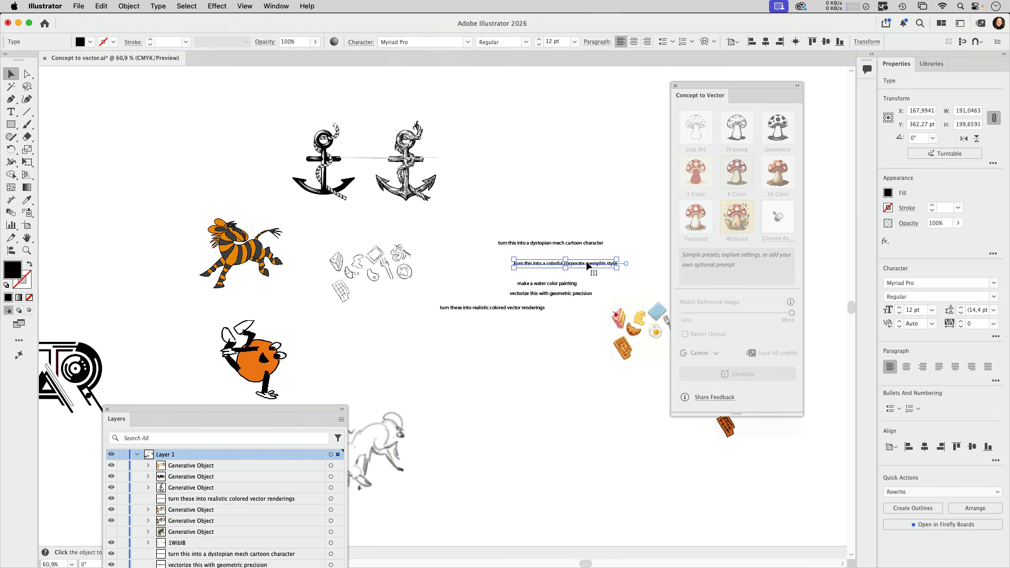
double_click(587, 264)
key(super+a)
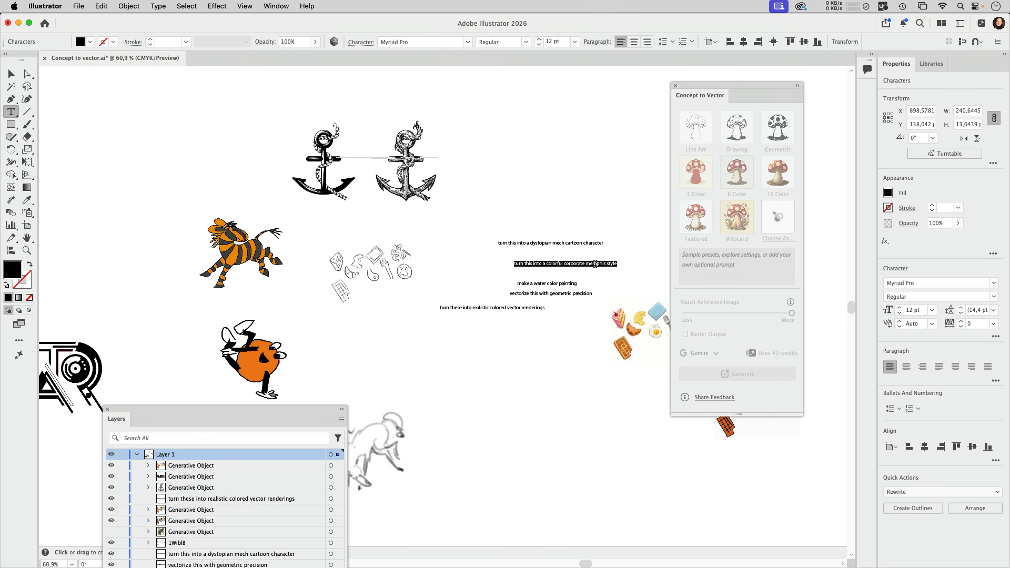
click(12, 74)
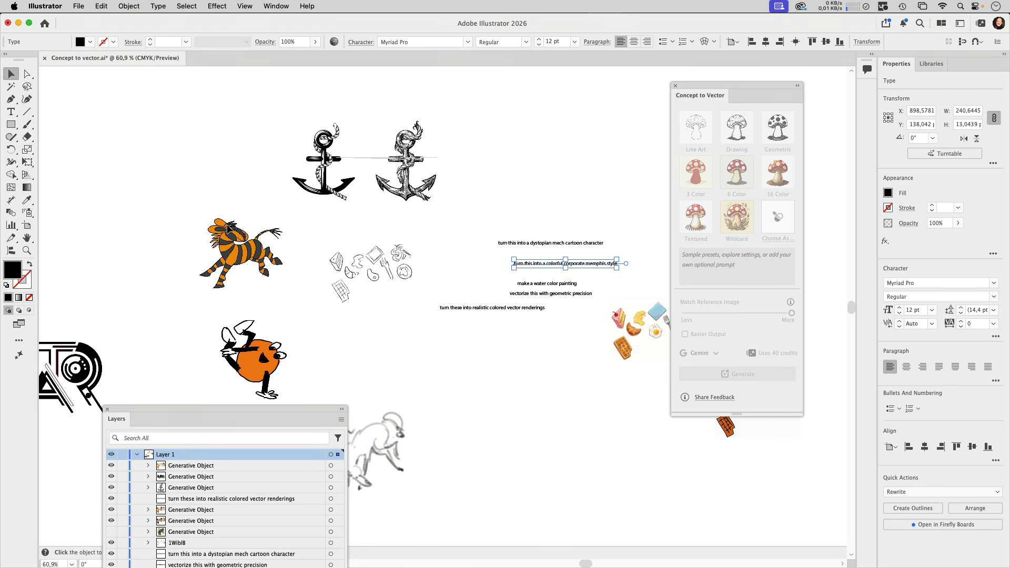
drag(363, 352, 567, 263)
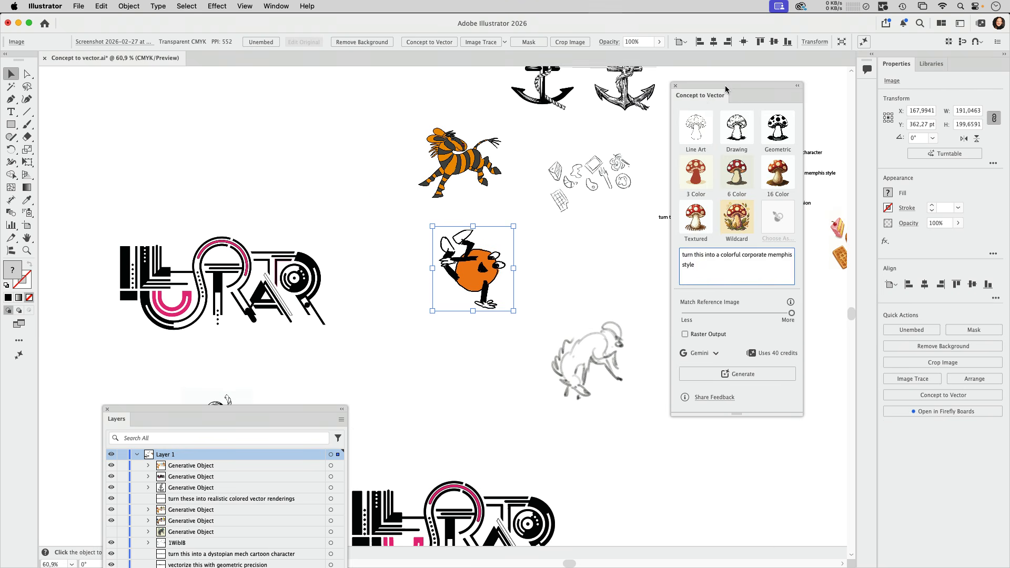
Step: Generate a vector of the orange character with the Gemini model and a slightly reduced reference match, and enlarge the result
drag(725, 89, 590, 119)
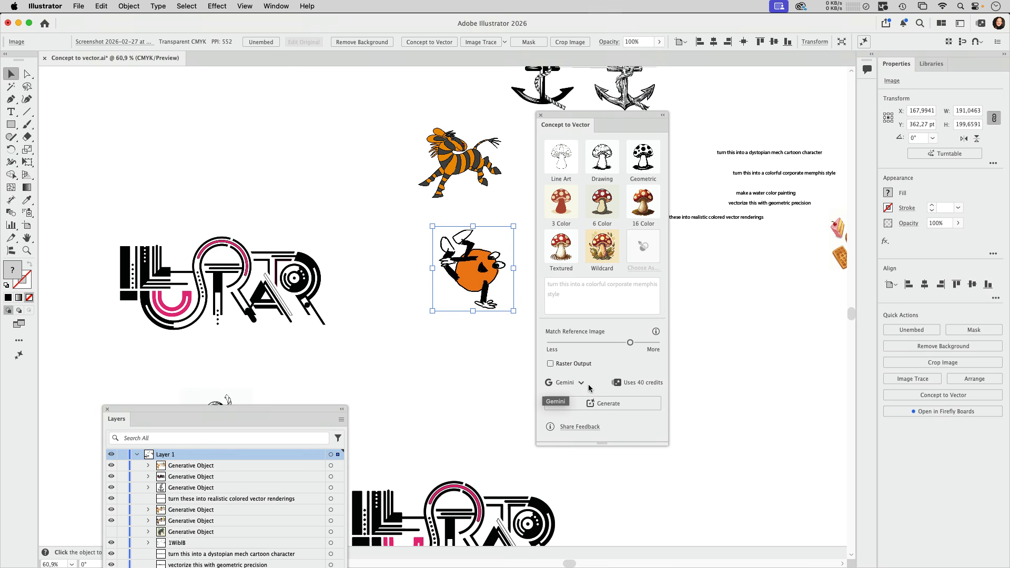
click(619, 404)
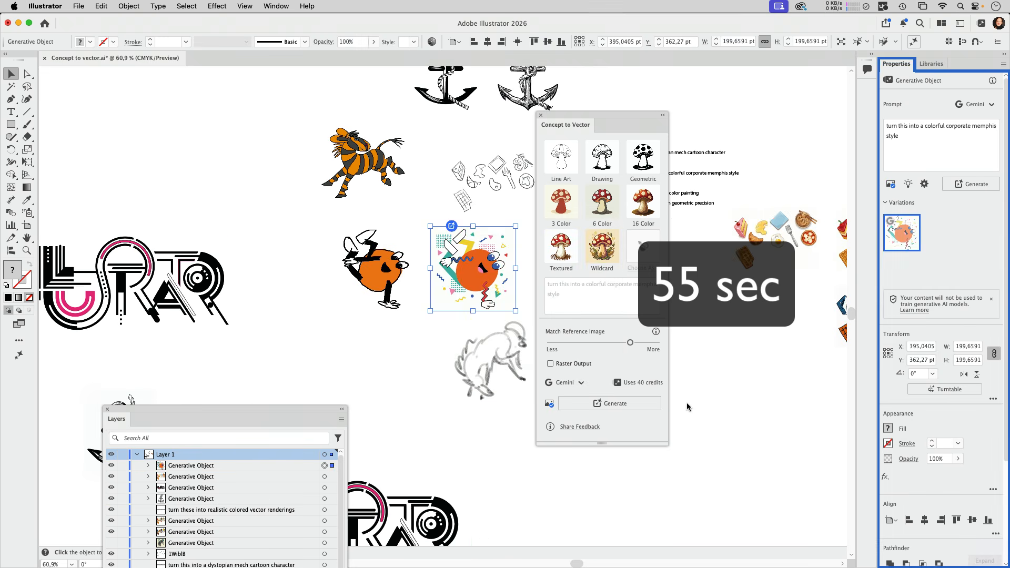
click(657, 265)
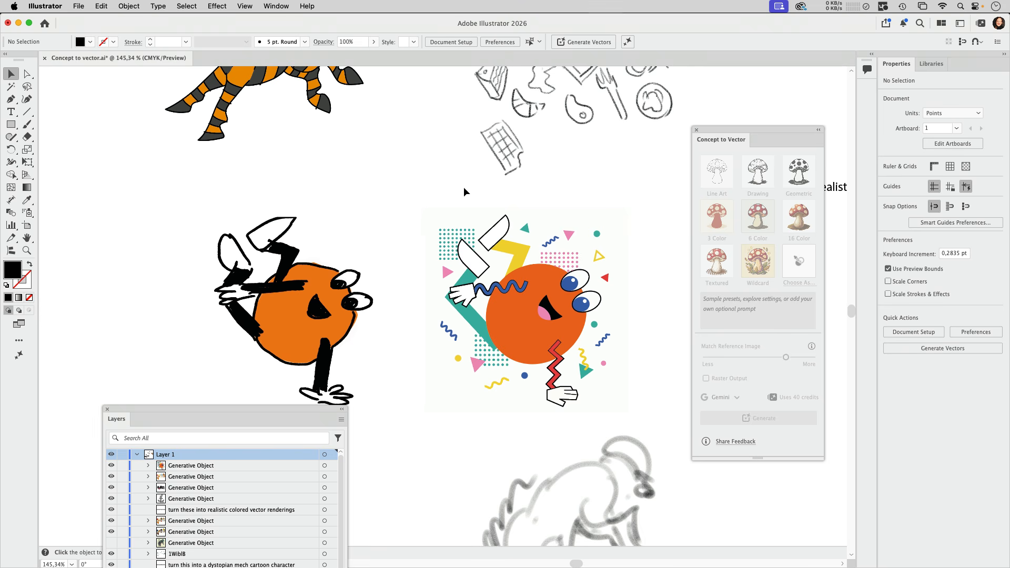
Step: Generate a vector from the bucking horse sketch using the Wildcard preset with the Gemini model
key(super+0)
drag(511, 351, 620, 214)
click(526, 287)
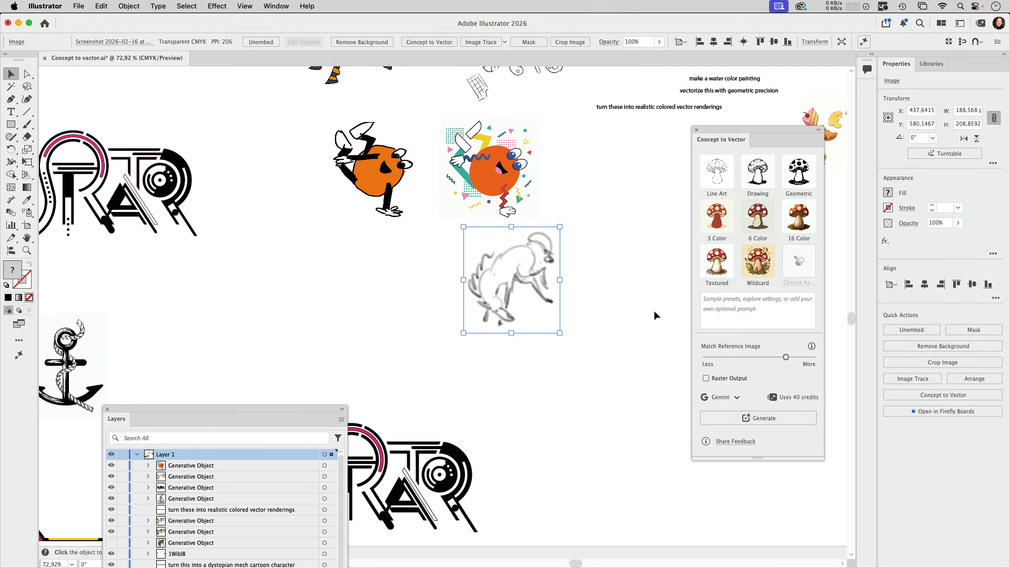
click(759, 272)
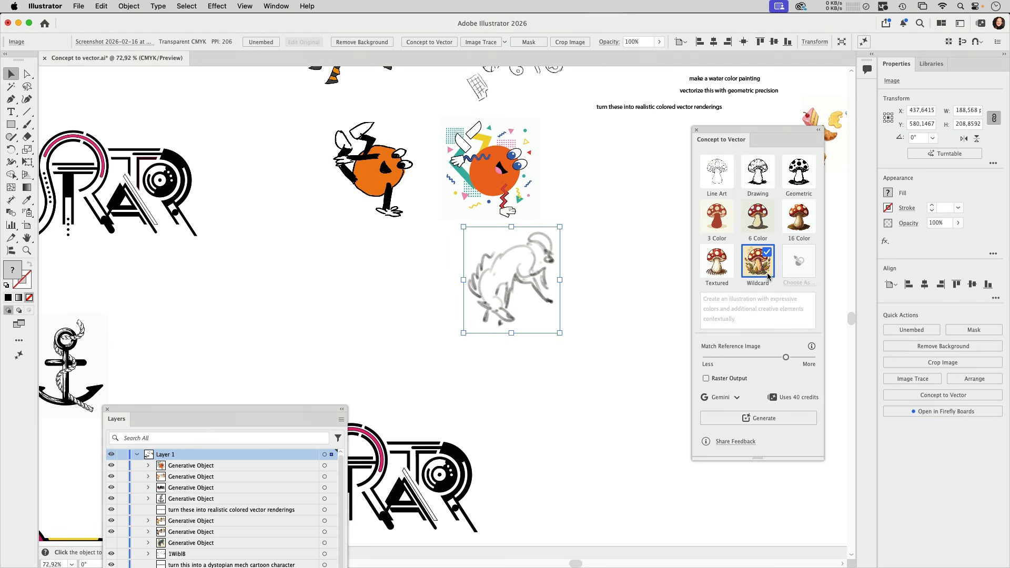
click(760, 418)
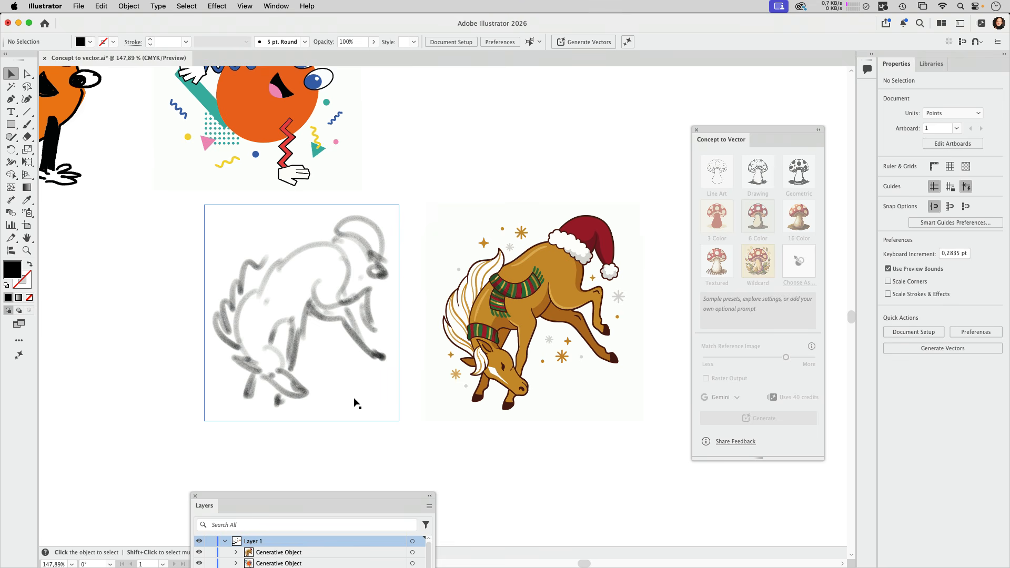
Step: Compare the new horse illustration with the earlier desert-scene Wildcard version and check that version's generation settings
key(super+0)
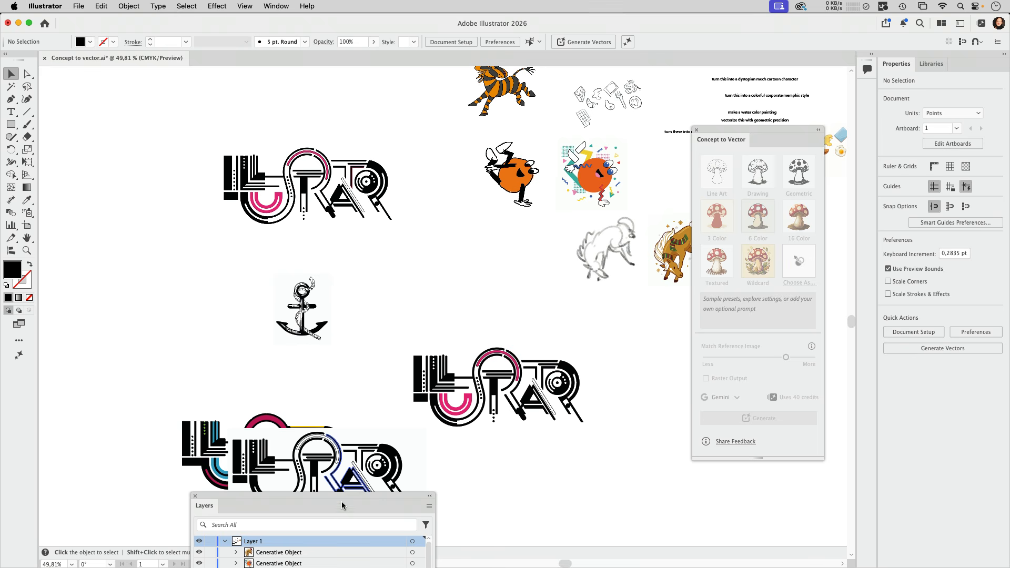
drag(365, 497, 273, 158)
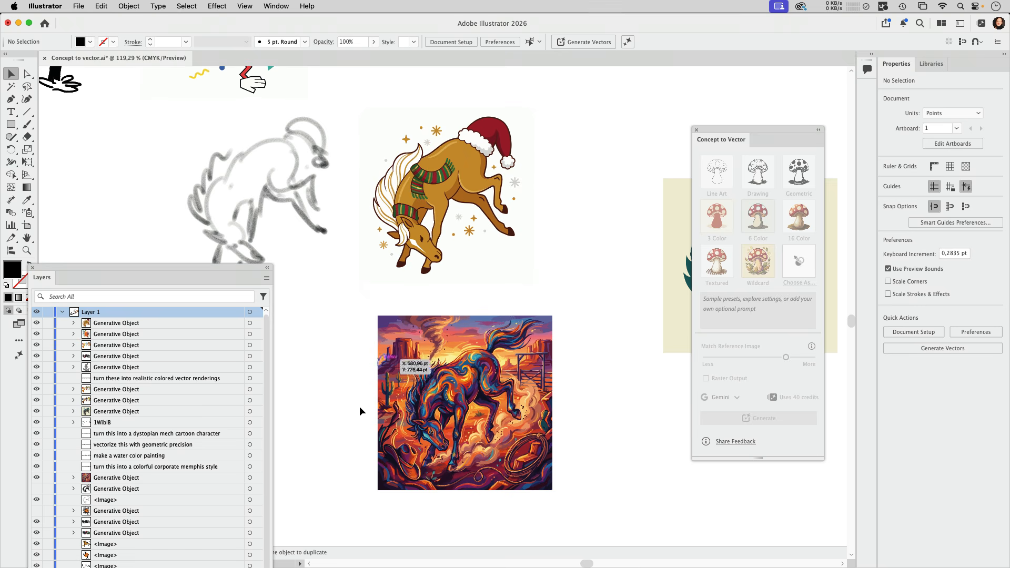
click(504, 390)
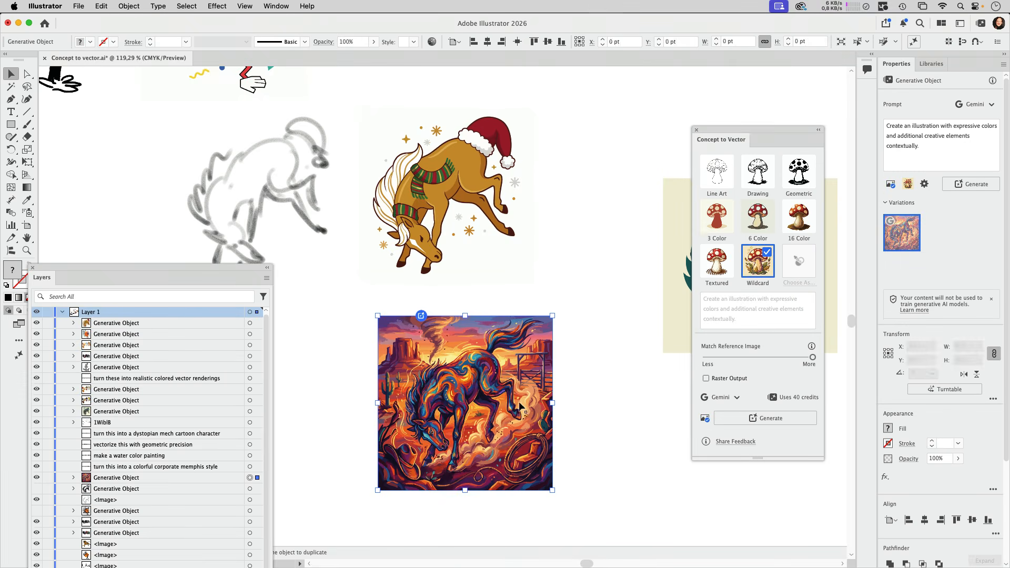
click(614, 420)
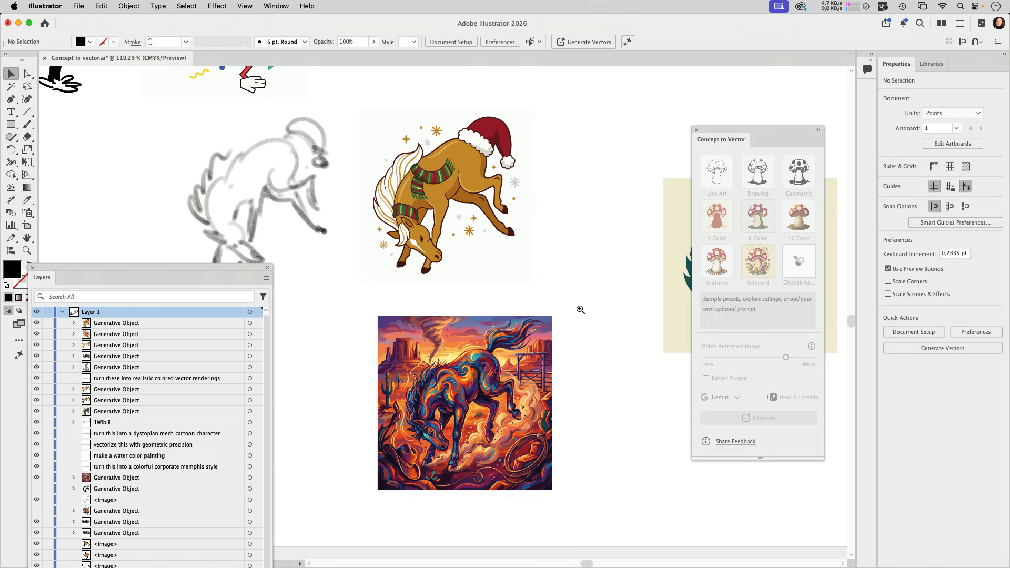
drag(580, 307, 479, 387)
drag(479, 387, 616, 450)
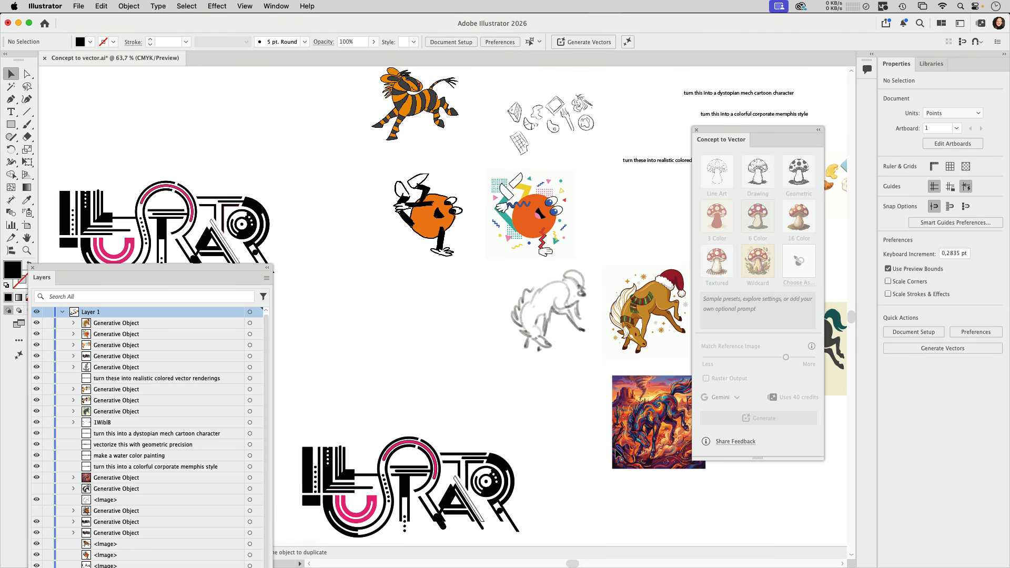
Step: Select the orange striped zebra drawing and turn on Raster Output for its generation
scroll(568, 368, up, 6)
scroll(568, 368, left, 3)
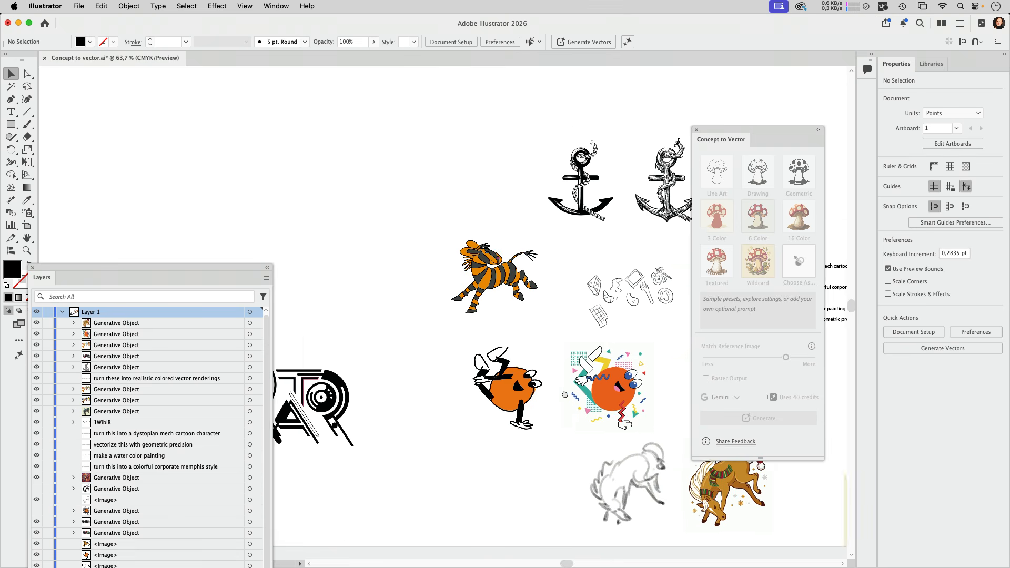
scroll(565, 395, up, 1)
scroll(565, 395, left, 1)
click(539, 294)
click(706, 379)
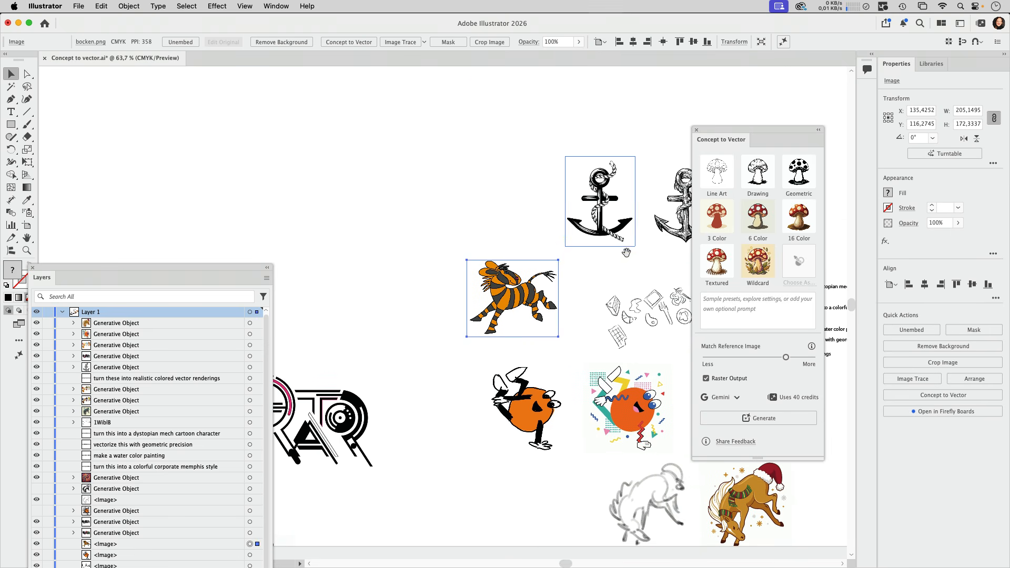
Step: Generate a vector of the zebra with the prompt "water color painting in expressive style", maximum reference match, Gemini and Raster Output off
scroll(578, 315, right, 3)
scroll(579, 316, down, 2)
drag(751, 130, 560, 87)
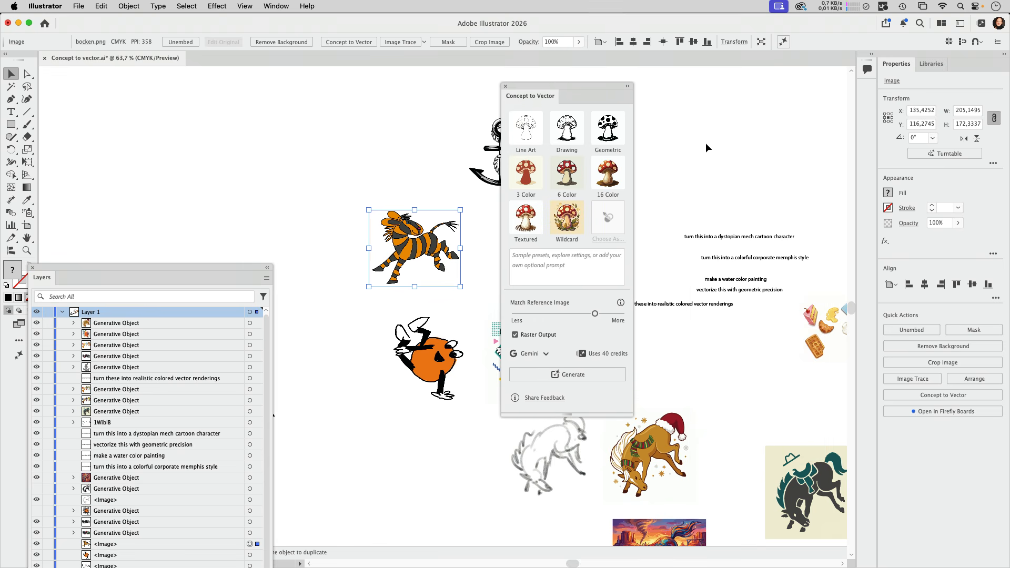
click(737, 282)
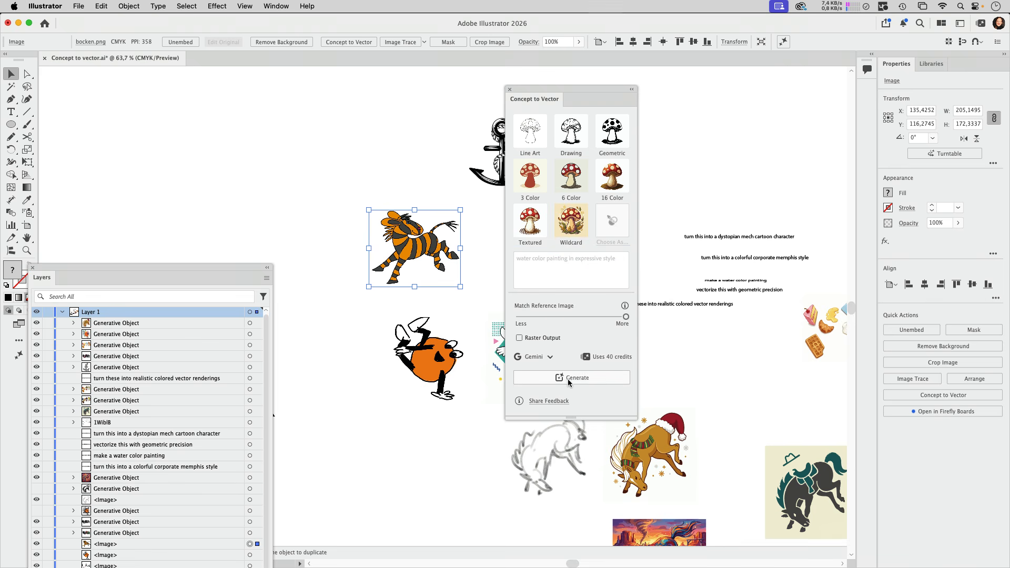
click(567, 378)
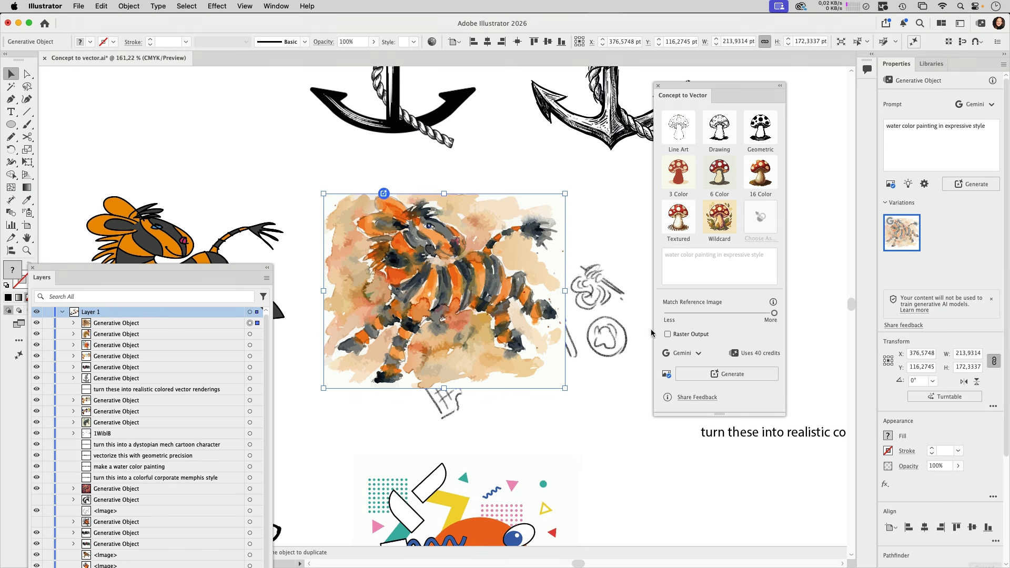
Step: Generate a raster version of the original zebra drawing with the prompt "expressive water color painting" and a halfway reference match using Gemini
scroll(462, 258, left, 10)
scroll(462, 258, down, 2)
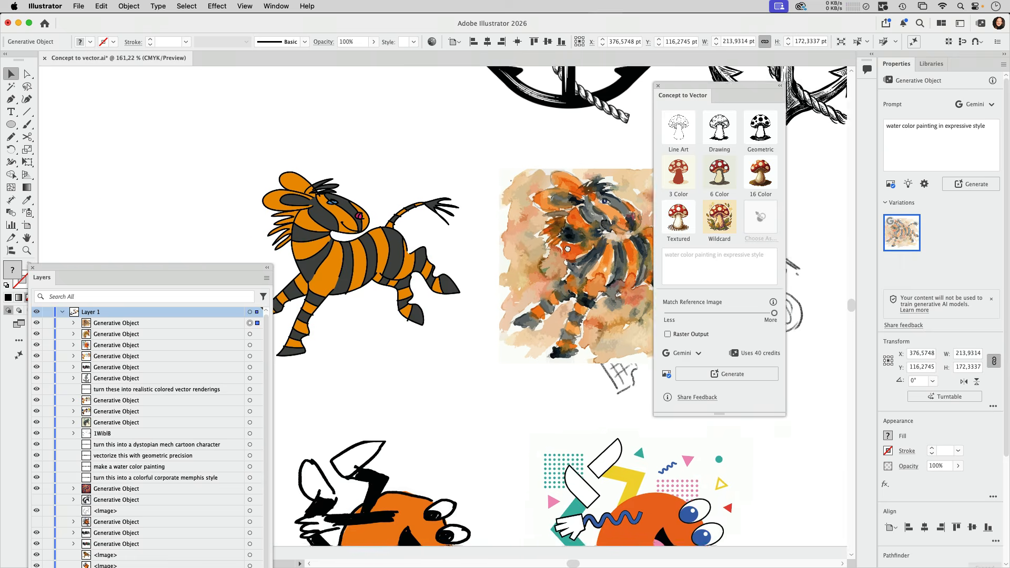
click(444, 274)
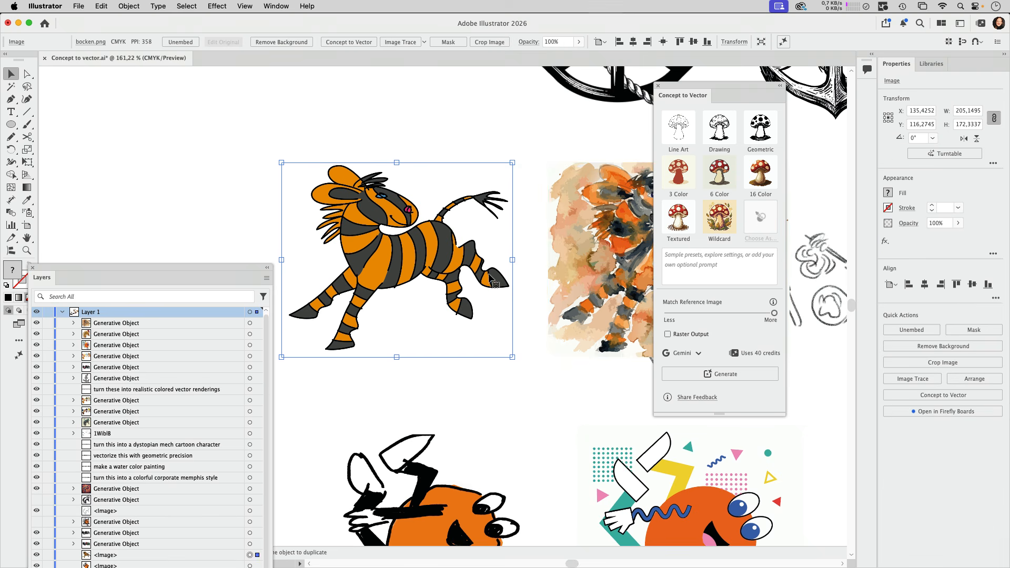
click(719, 257)
text(expressive water color painting)
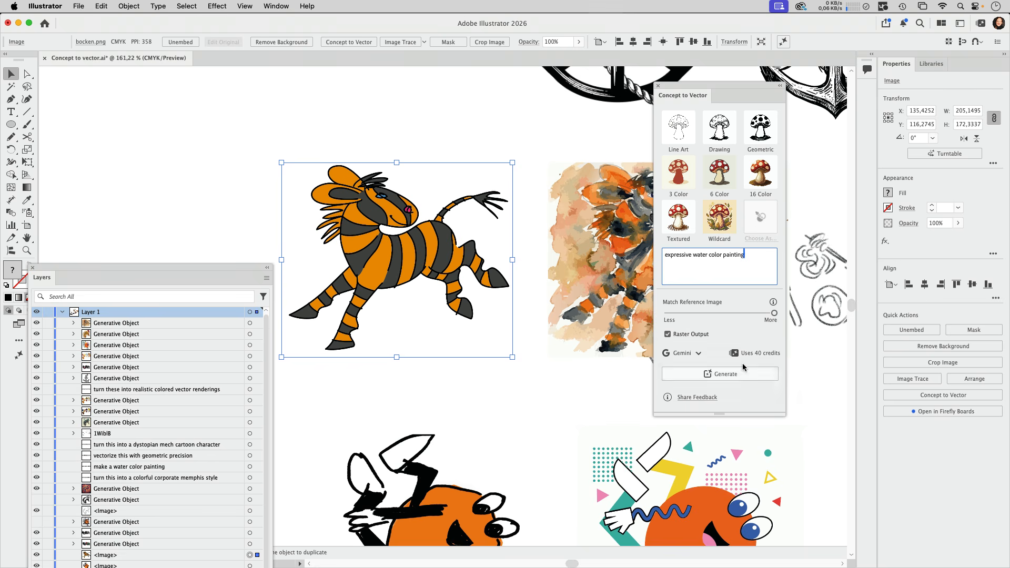
click(721, 313)
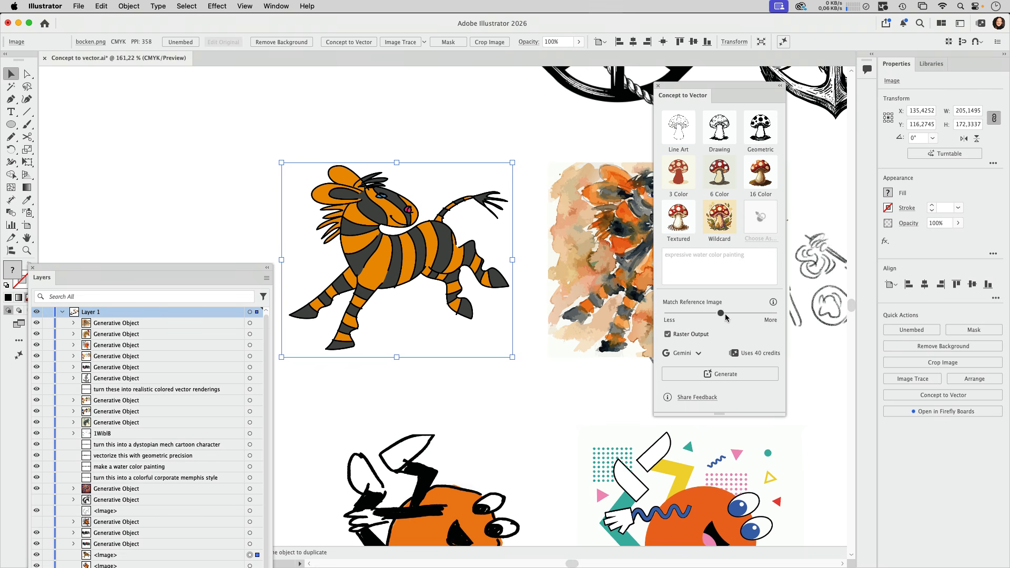
click(733, 376)
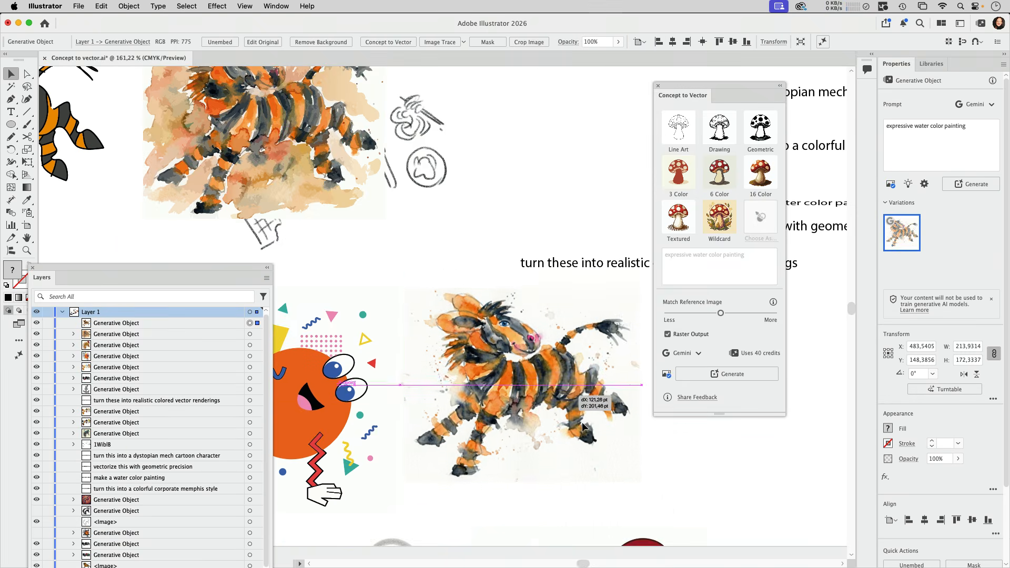
Step: Move the raster watercolor zebra beside the Memphis-style character and examine its face up close
drag(465, 319, 493, 286)
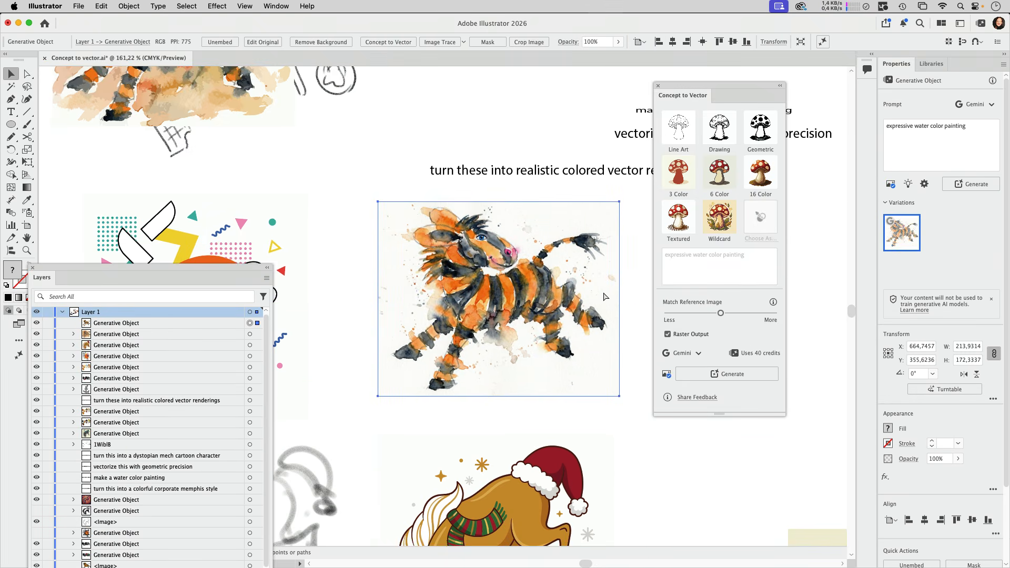
drag(490, 248, 681, 302)
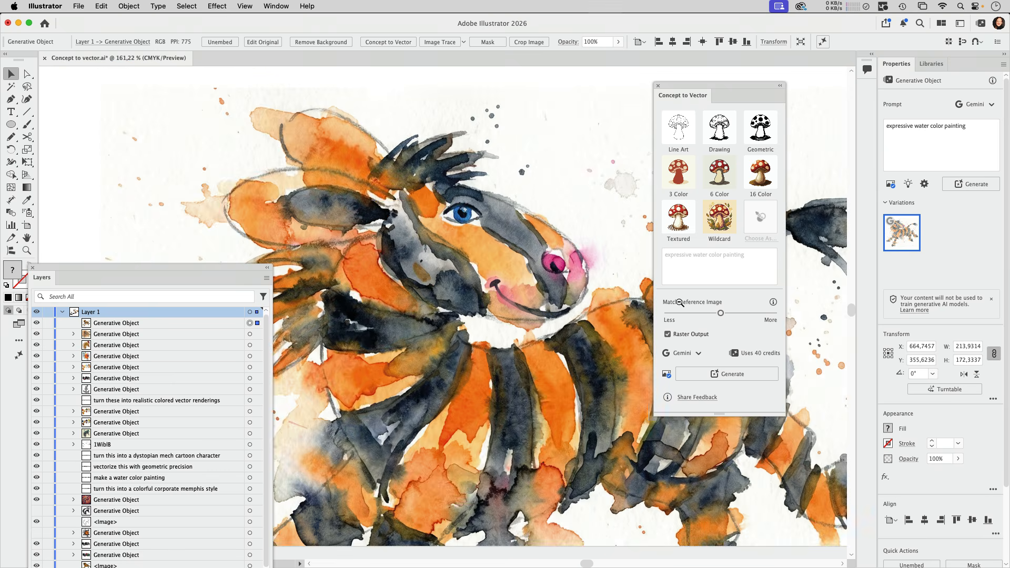